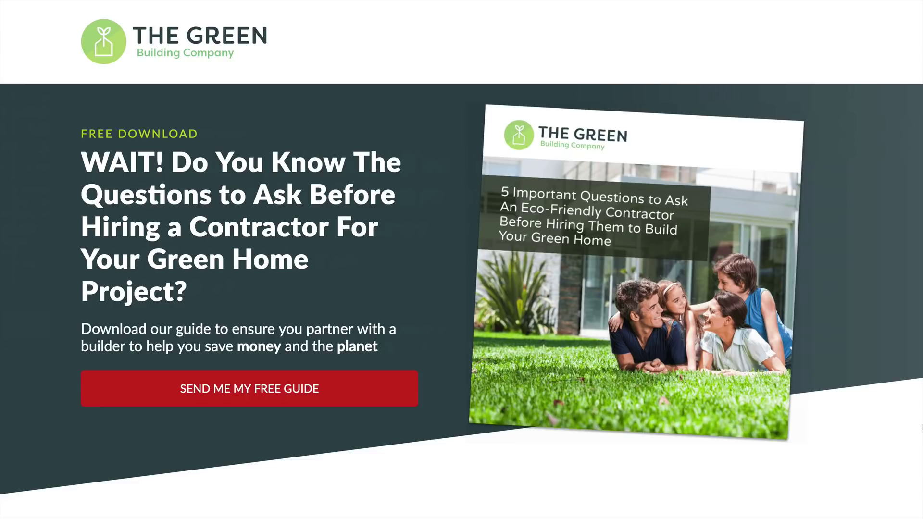
# Look through the Green Building Company landing page down to its membership logos, and the free video series page
pyautogui.scroll(-4, 922, 427)
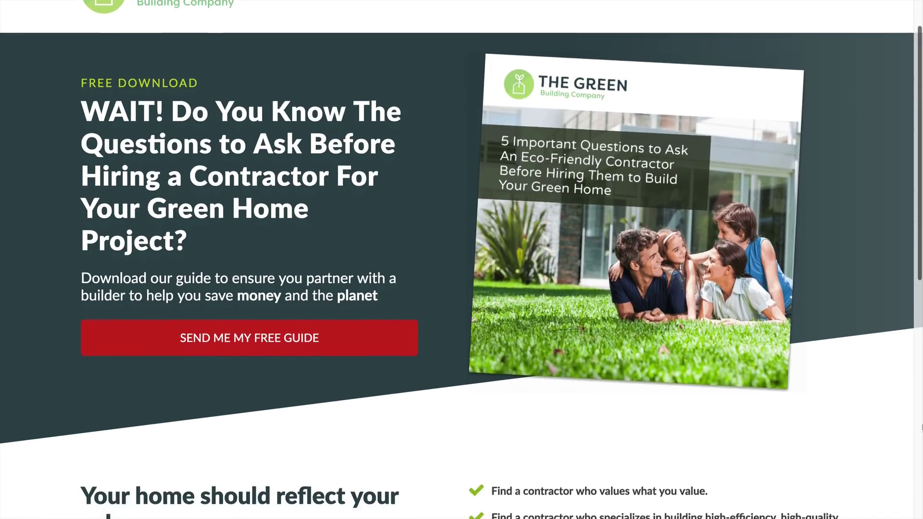
pyautogui.scroll(-4, 922, 427)
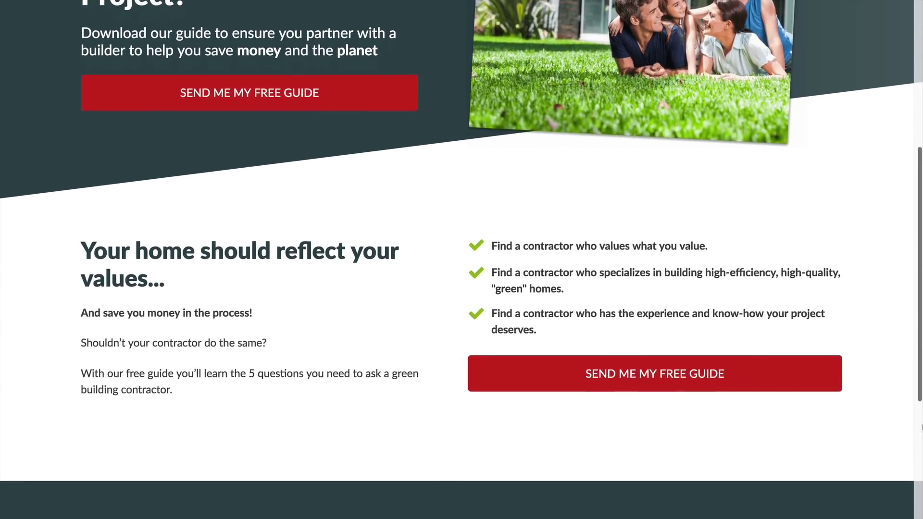
pyautogui.scroll(-4, 922, 427)
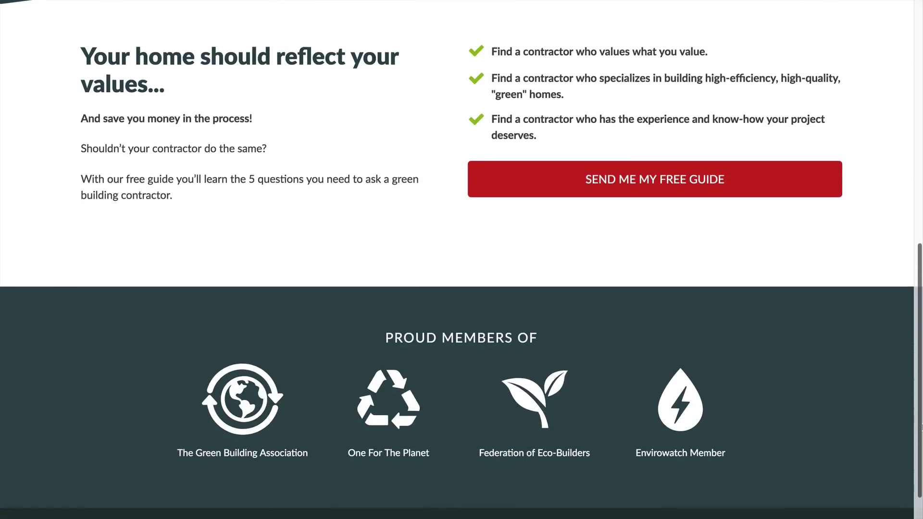
pyautogui.scroll(7, 922, 427)
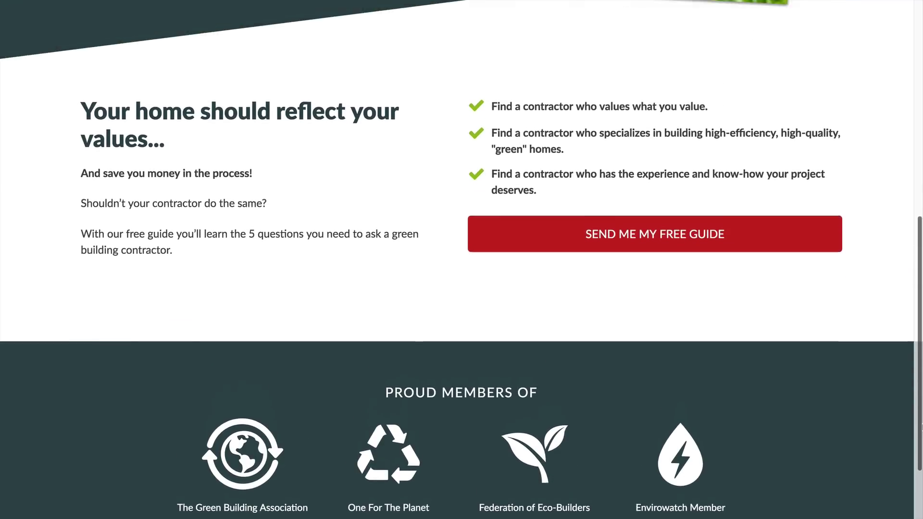
pyautogui.scroll(4, 922, 427)
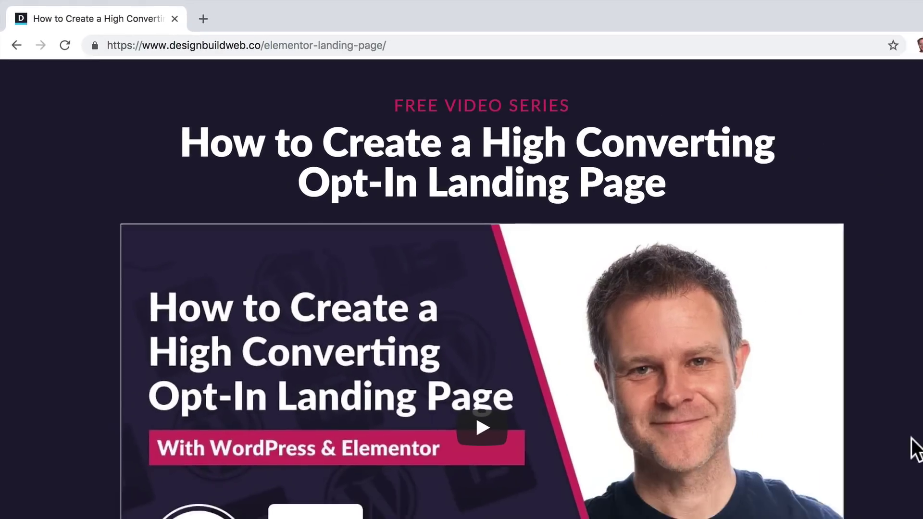
pyautogui.scroll(-7, 872, 419)
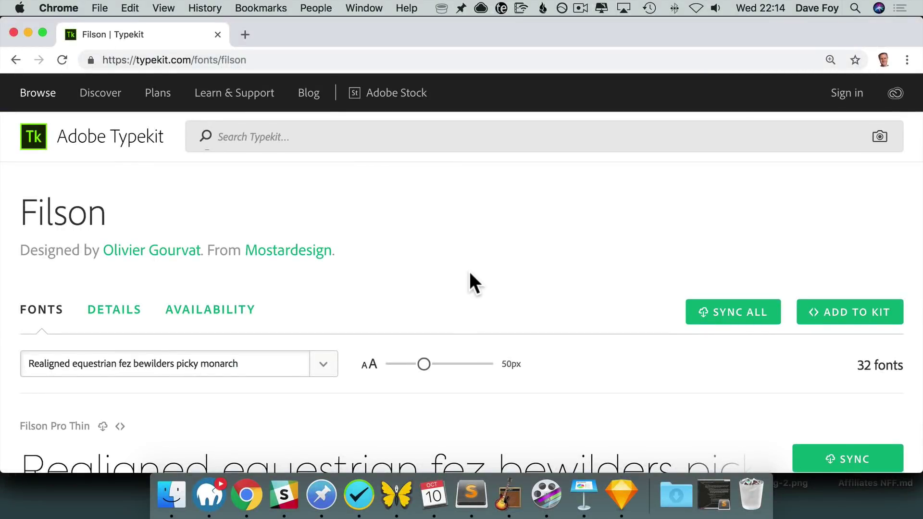
# Browse the available styles of the Filson font family on Typekit
pyautogui.scroll(-10, 469, 273)
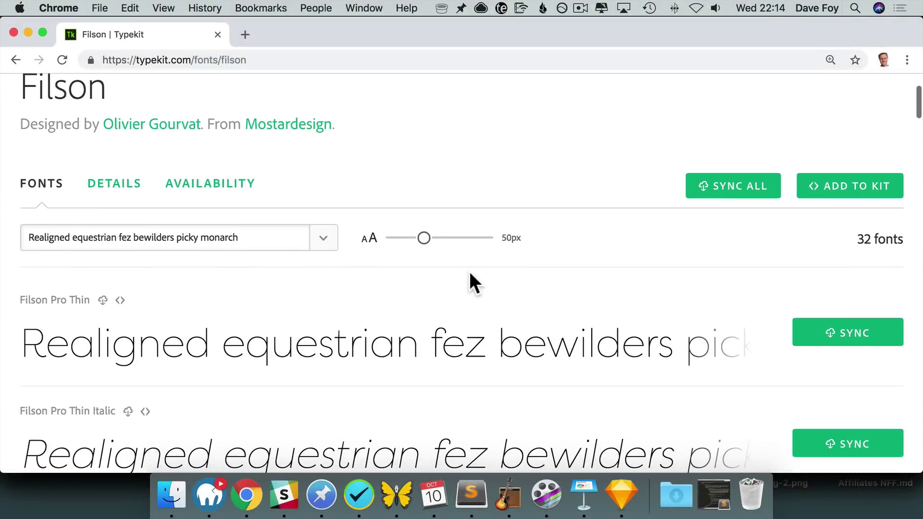
pyautogui.scroll(-5, 470, 273)
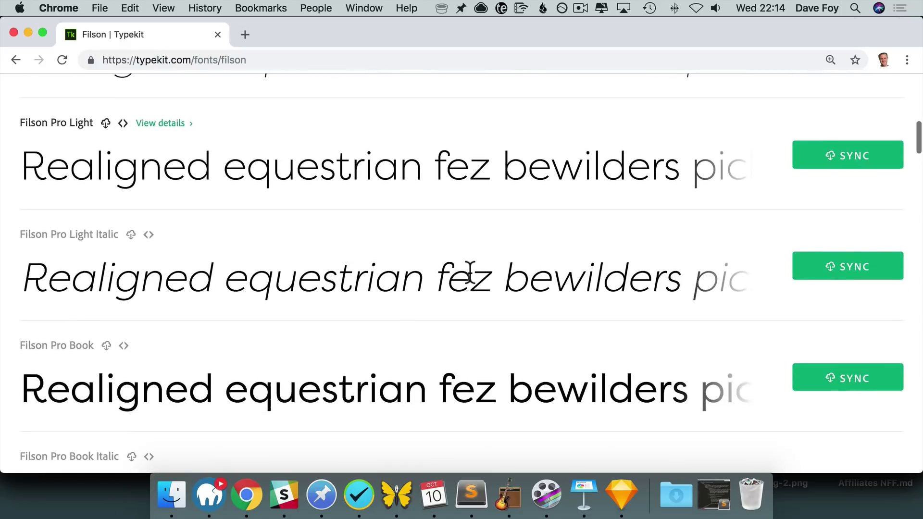
pyautogui.scroll(6, 469, 273)
pyautogui.scroll(8, 469, 271)
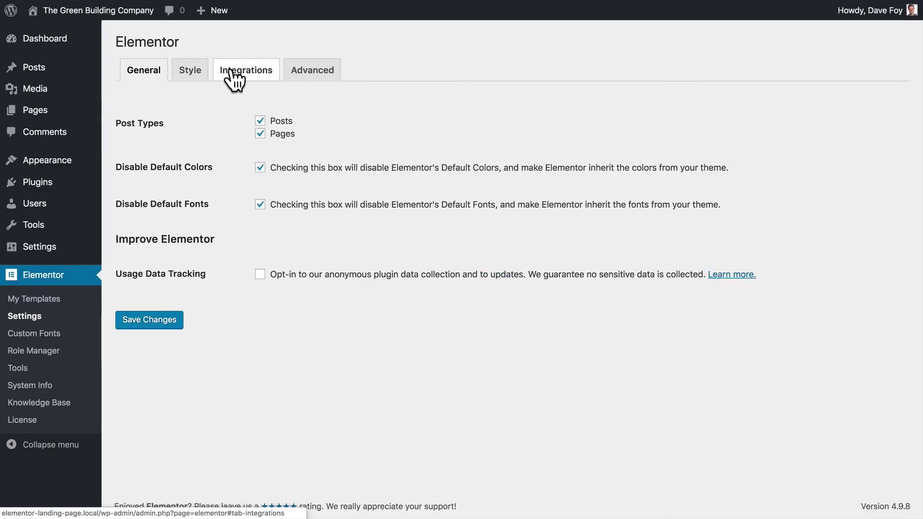
# Sync the TypeKit kit in Elementor's integration settings and save the changes
pyautogui.click(231, 71)
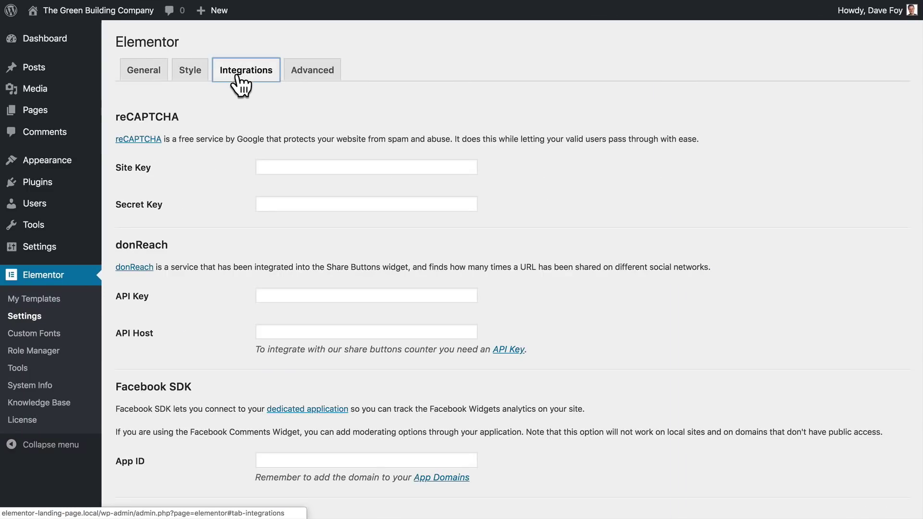
pyautogui.scroll(-15, 248, 99)
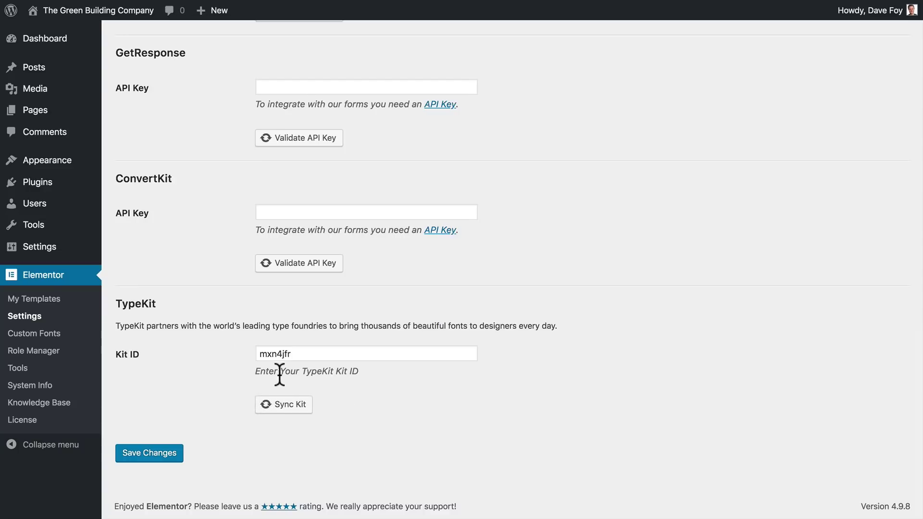
pyautogui.click(285, 406)
pyautogui.click(166, 464)
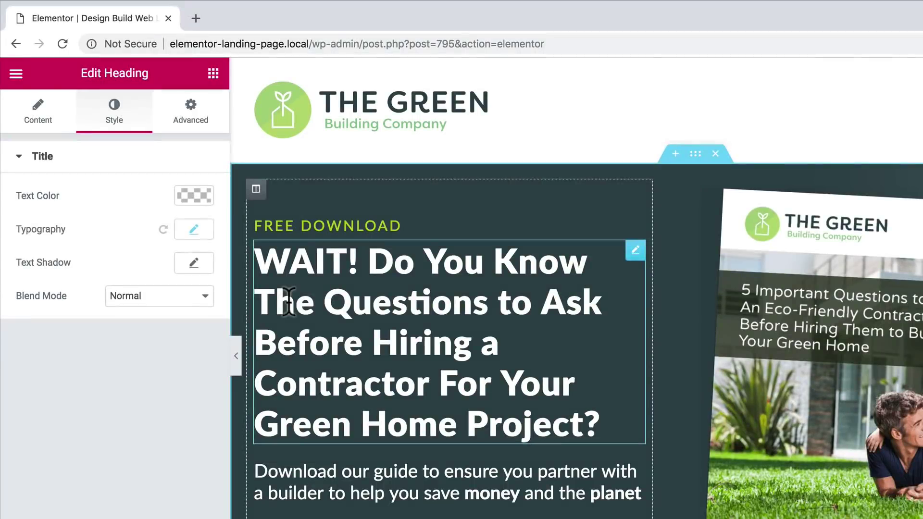
# Set the main "WAIT! Do You Know" heading's font family to filson-soft
pyautogui.click(193, 230)
pyautogui.click(163, 275)
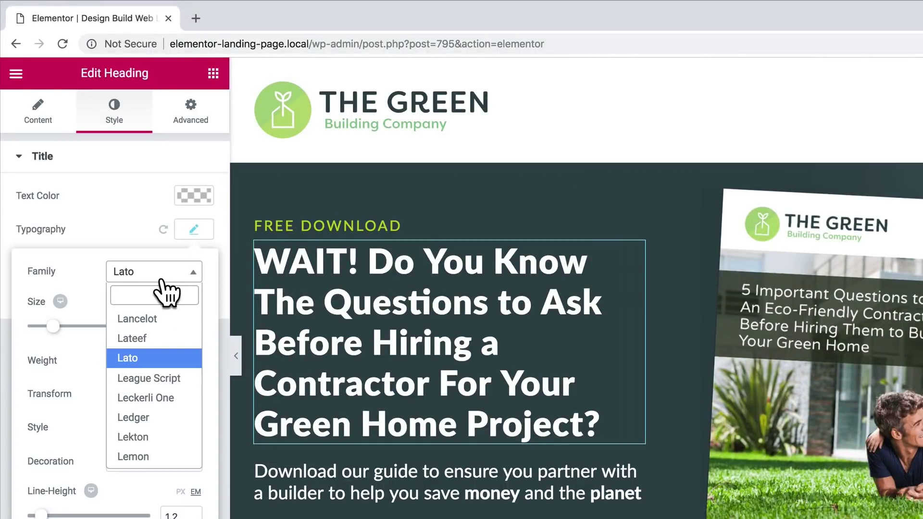
pyautogui.write('filson')
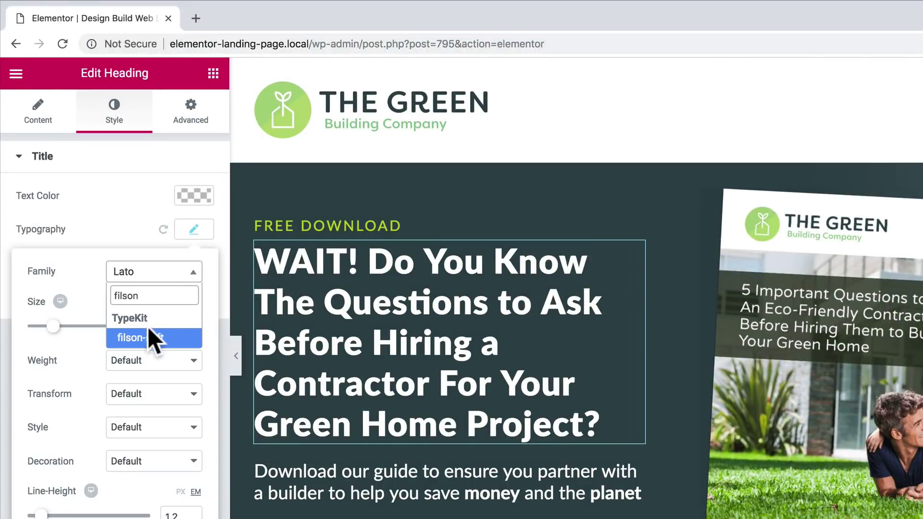
pyautogui.click(151, 337)
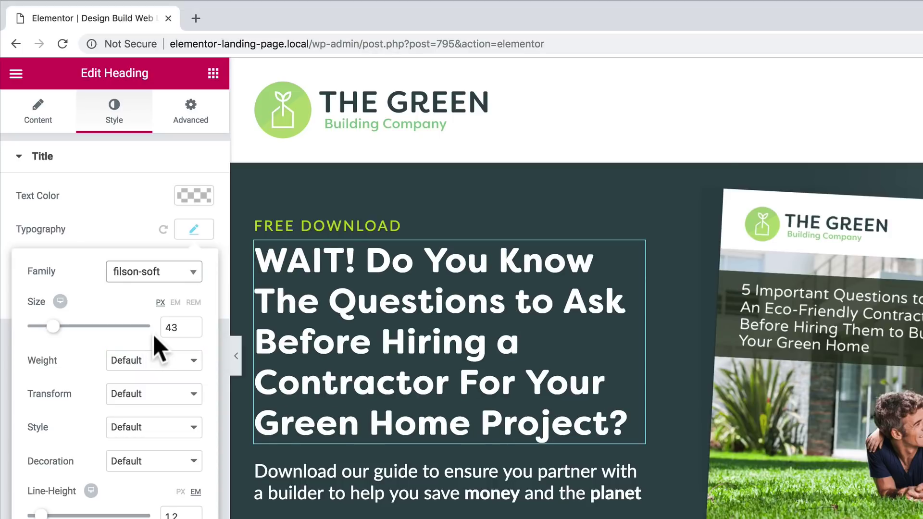
# Set the font family of the "Download our guide" subheading to filson-soft
pyautogui.click(632, 474)
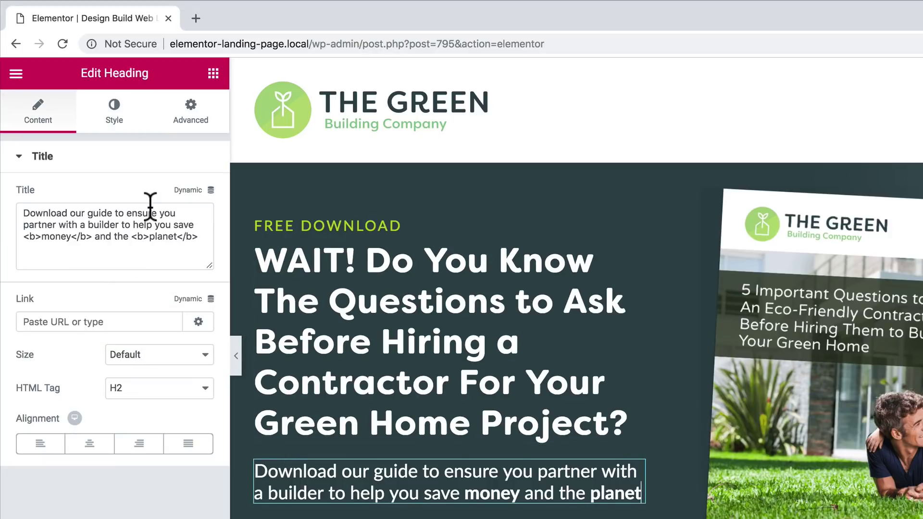
pyautogui.click(114, 121)
pyautogui.click(192, 229)
pyautogui.click(160, 276)
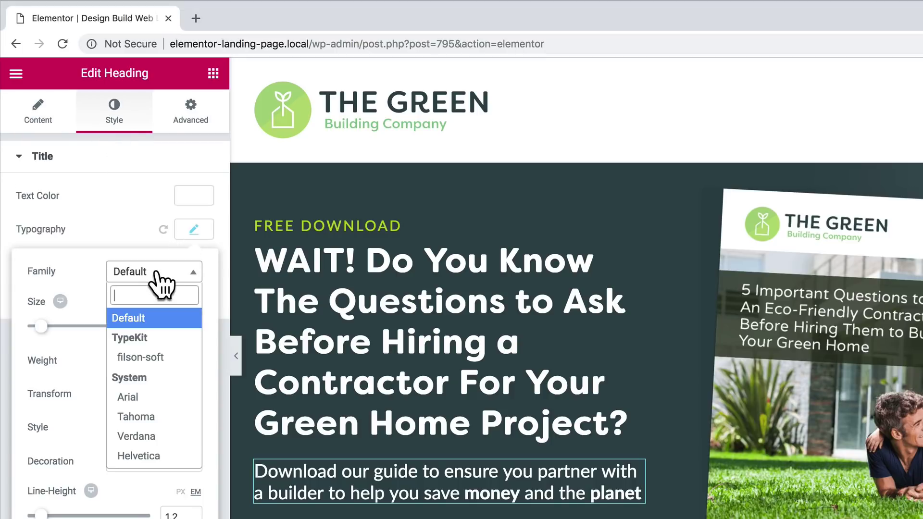
pyautogui.click(159, 357)
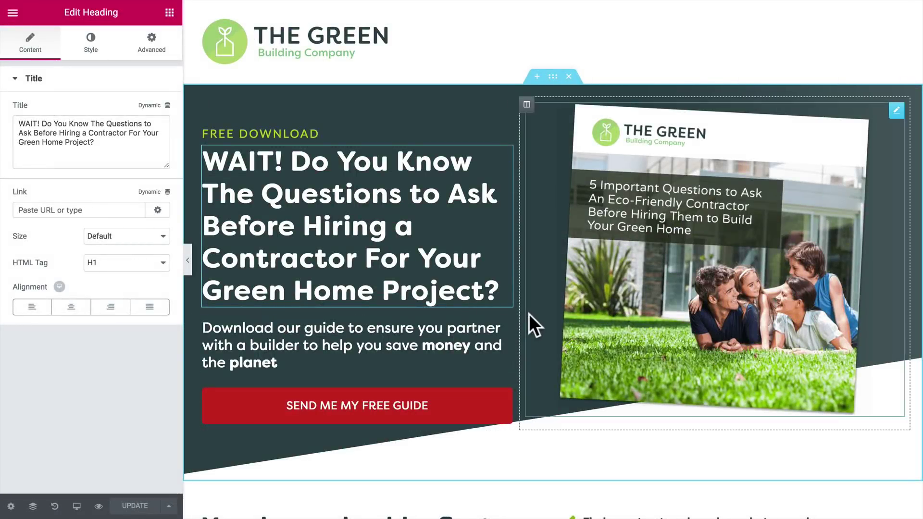
# Preview the landing page without the editing panel and review the fonts from the hero down to the membership logos
pyautogui.hotkey('ctrl', 'p')
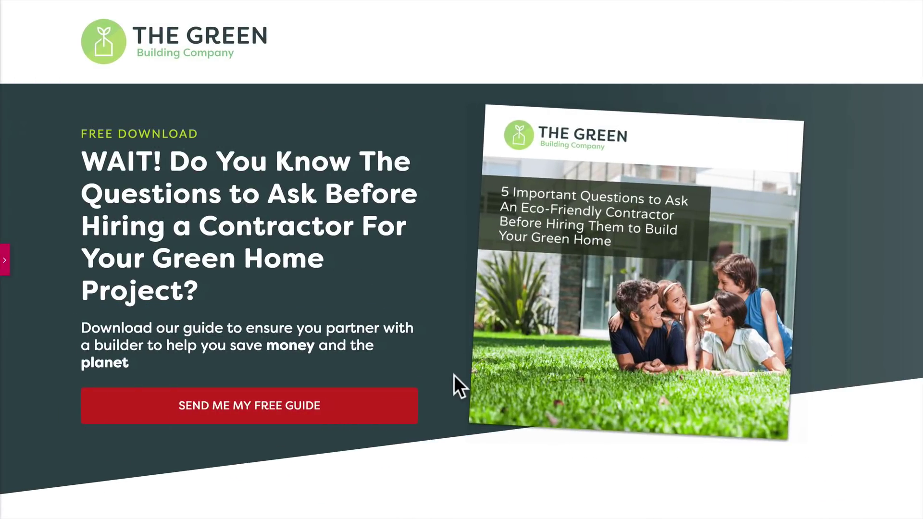
pyautogui.scroll(-8, 454, 375)
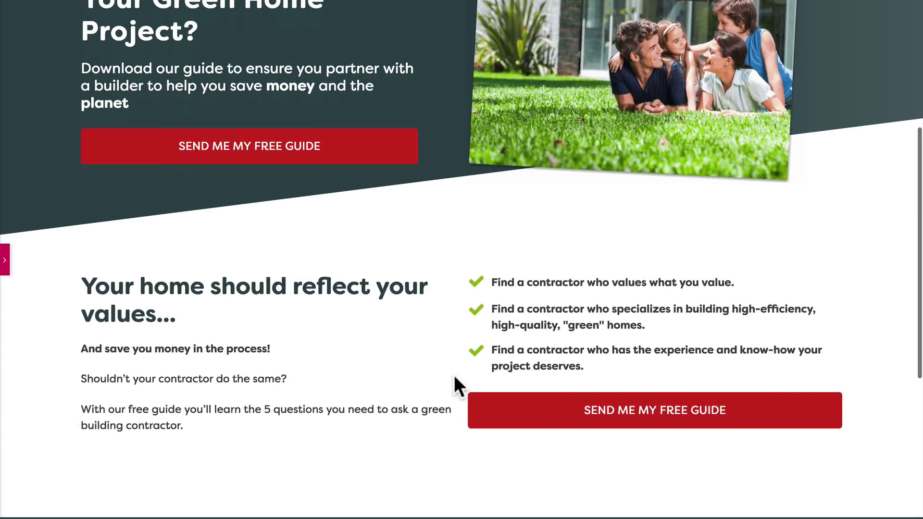
pyautogui.scroll(-3, 454, 375)
pyautogui.scroll(5, 454, 375)
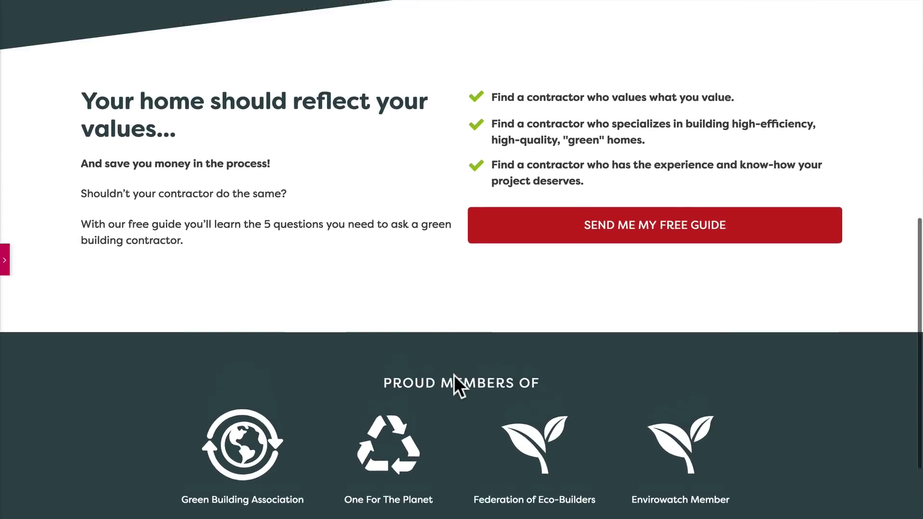
pyautogui.scroll(5, 454, 375)
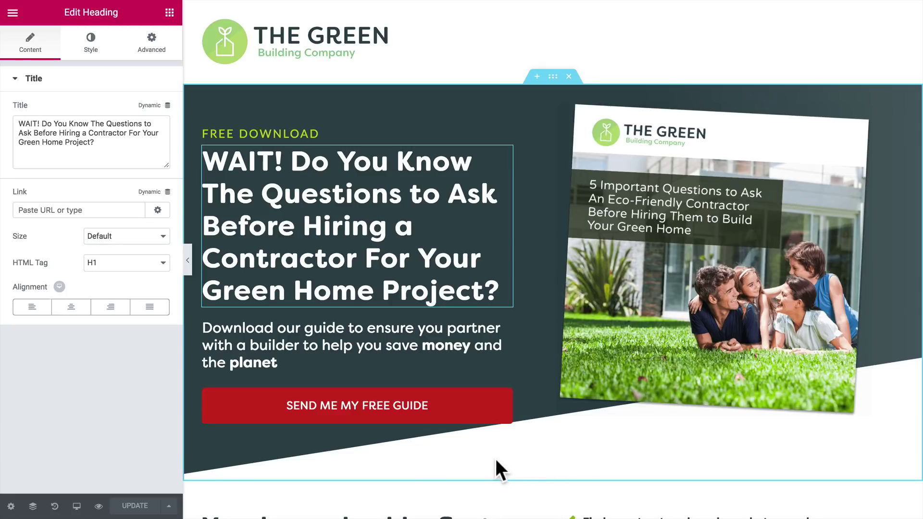
# Preview the enhanced landing page design and review its hero section with the tilted guide cover
pyautogui.hotkey('ctrl', 'p')
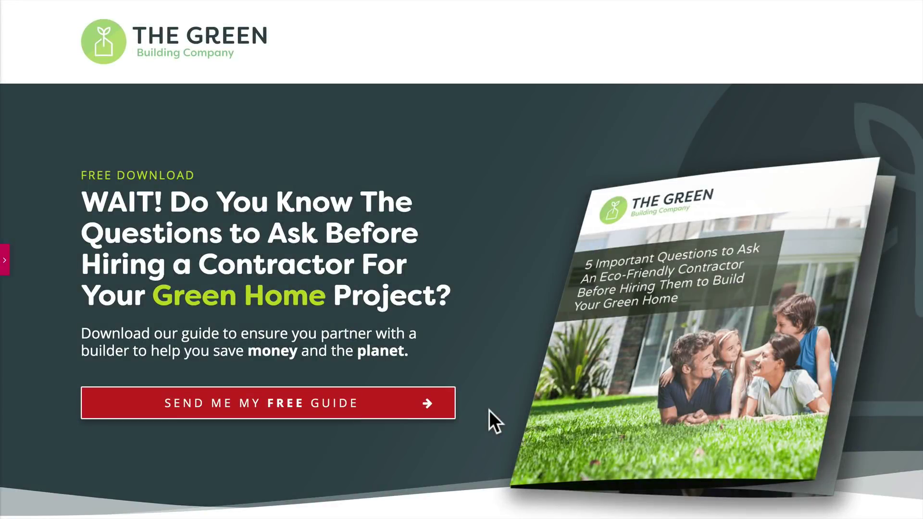
pyautogui.scroll(-3, 489, 410)
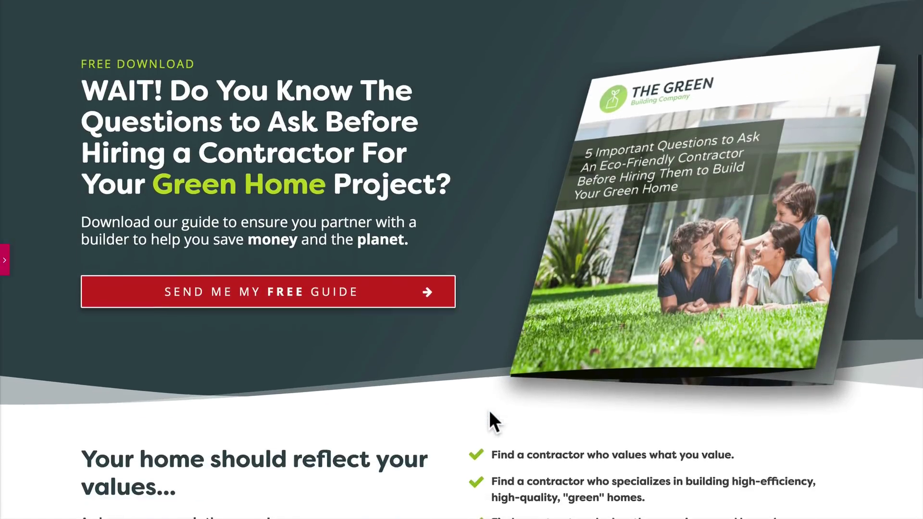
pyautogui.scroll(2, 489, 411)
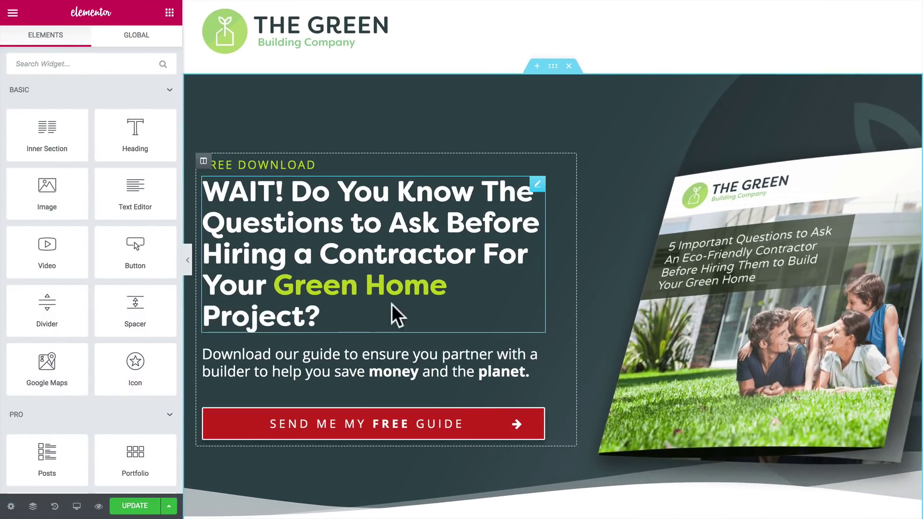
# Examine the inline span and hex colour code that style "Green Home" in the main heading's title text
pyautogui.click(355, 311)
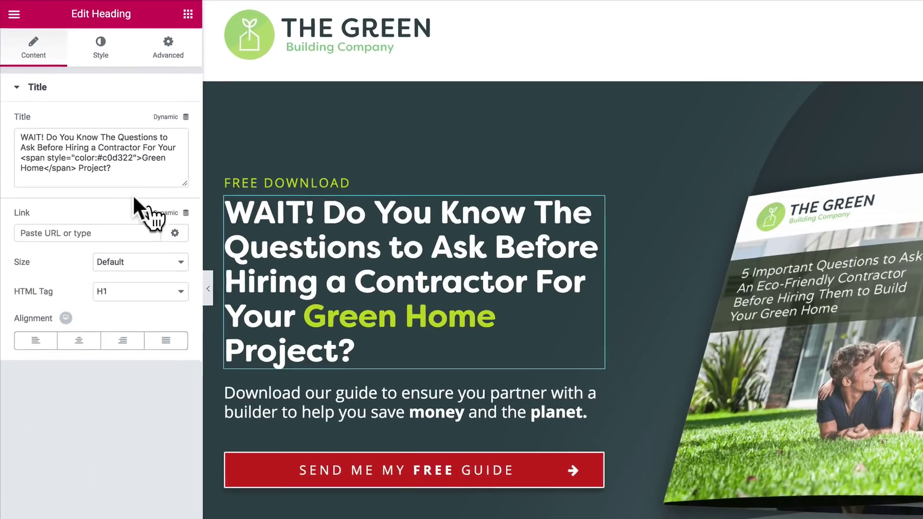
pyautogui.moveTo(20, 158); pyautogui.dragTo(68, 165)
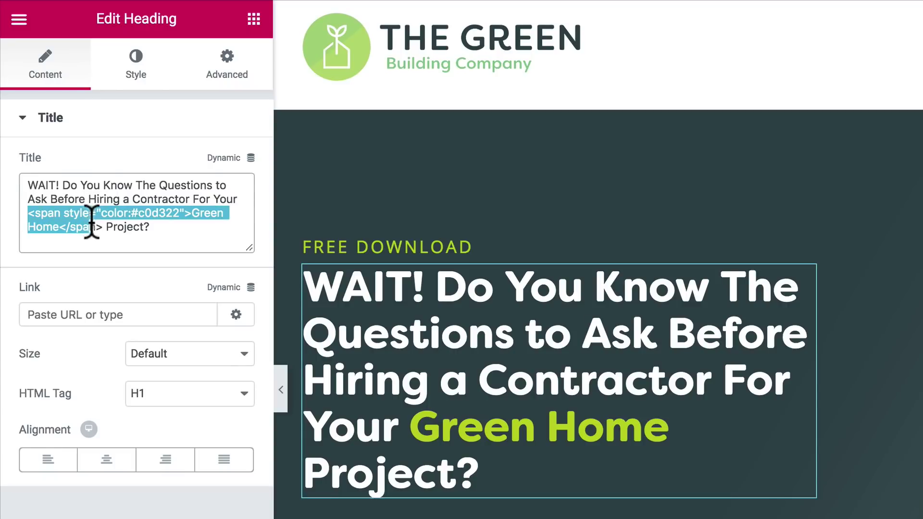
pyautogui.click(89, 214)
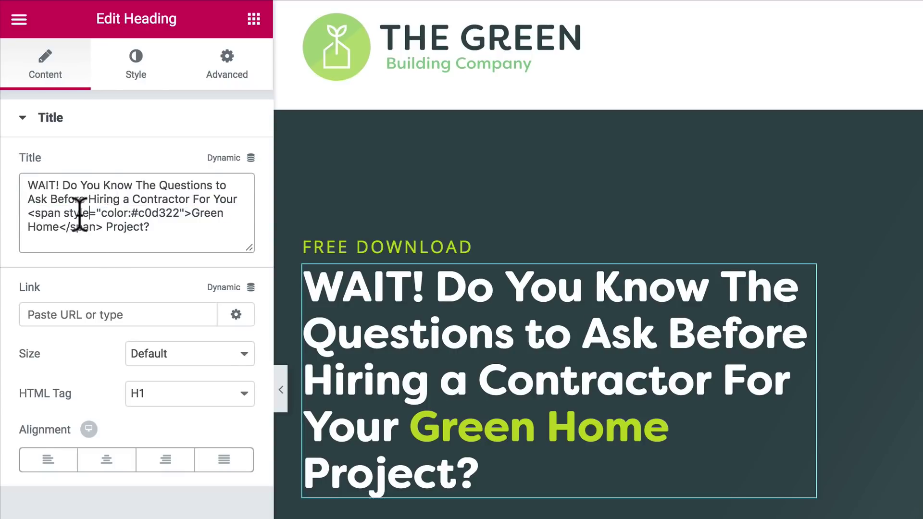
pyautogui.moveTo(29, 213); pyautogui.dragTo(192, 213)
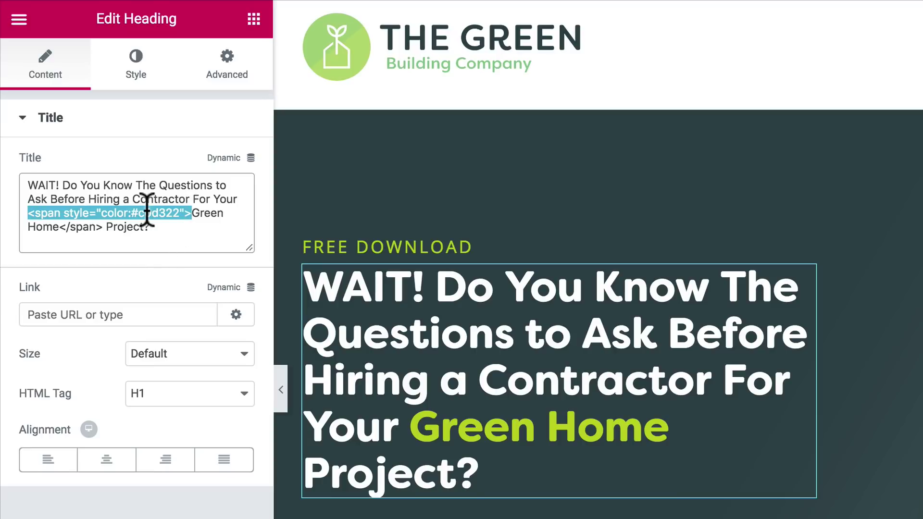
pyautogui.moveTo(132, 213); pyautogui.dragTo(179, 213)
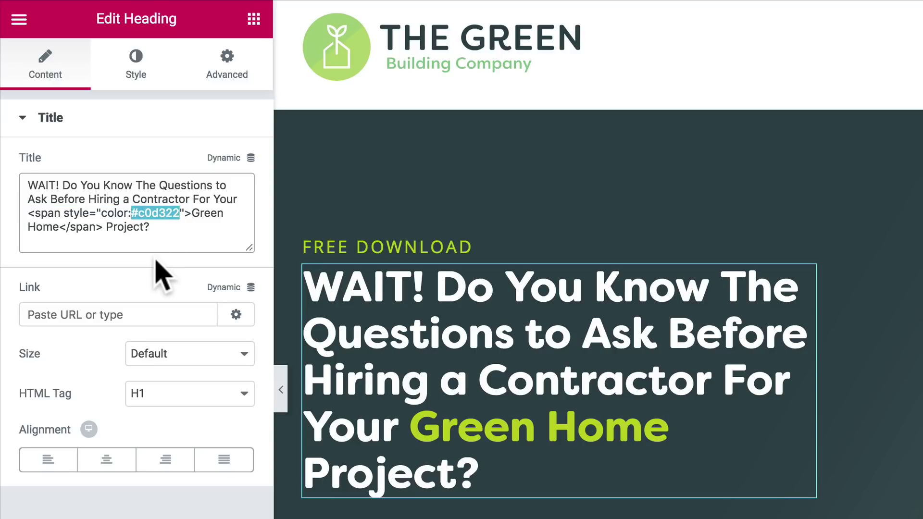
pyautogui.click(70, 228)
pyautogui.moveTo(59, 228); pyautogui.dragTo(22, 213)
pyautogui.click(98, 227)
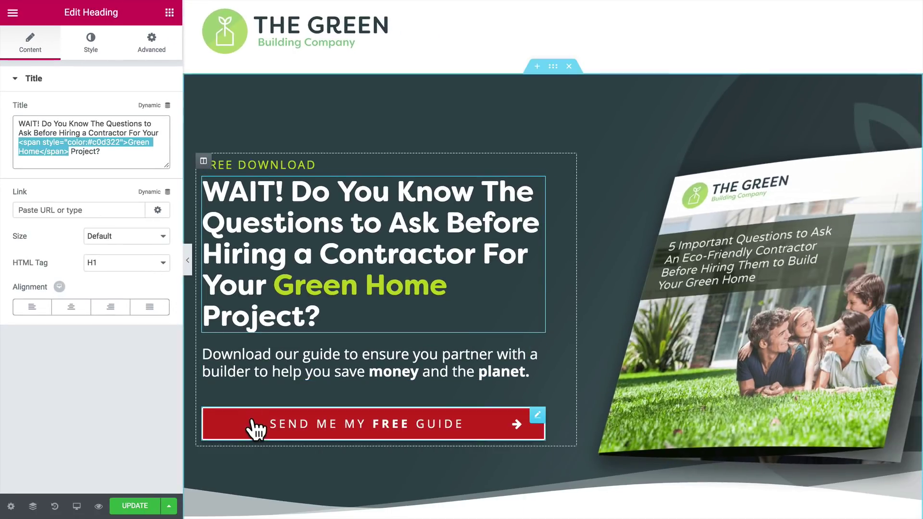
# Inspect the hero's "Send Me My Free Guide" button content and style settings, including its box shadow options
pyautogui.click(257, 428)
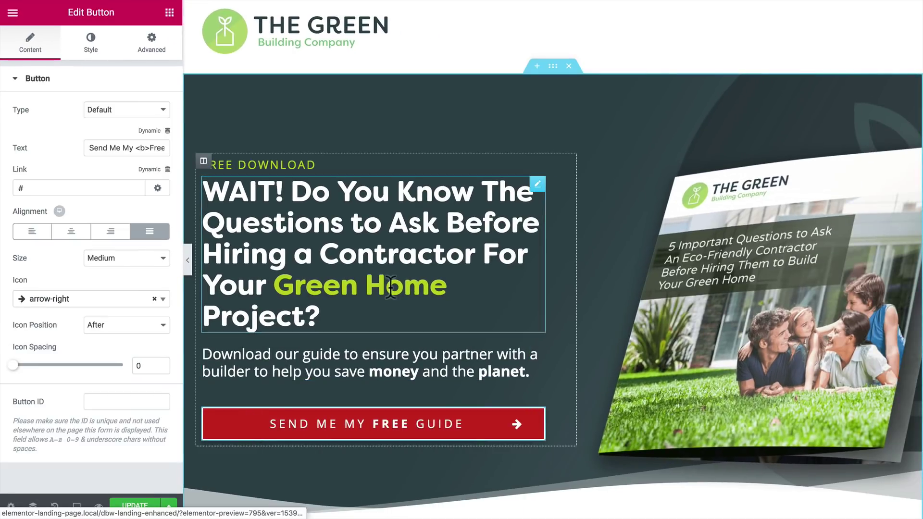
pyautogui.scroll(-4, 293, 264)
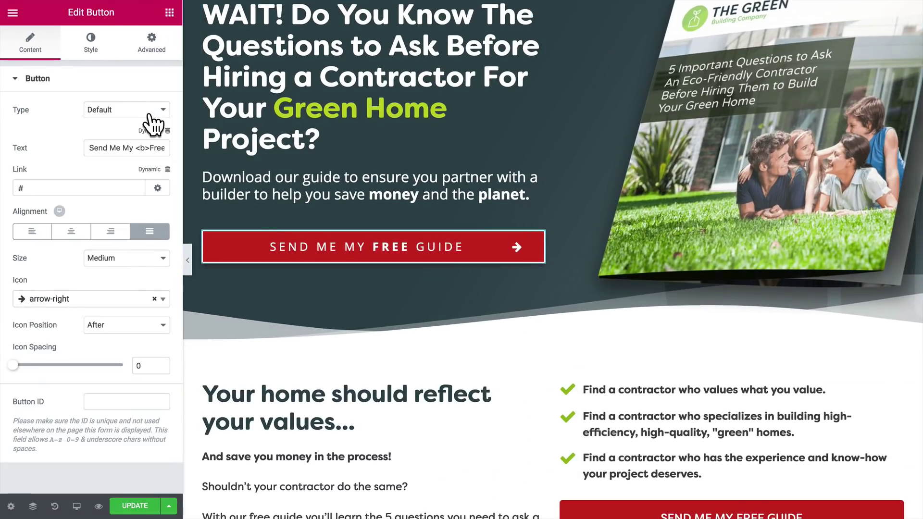
pyautogui.click(90, 51)
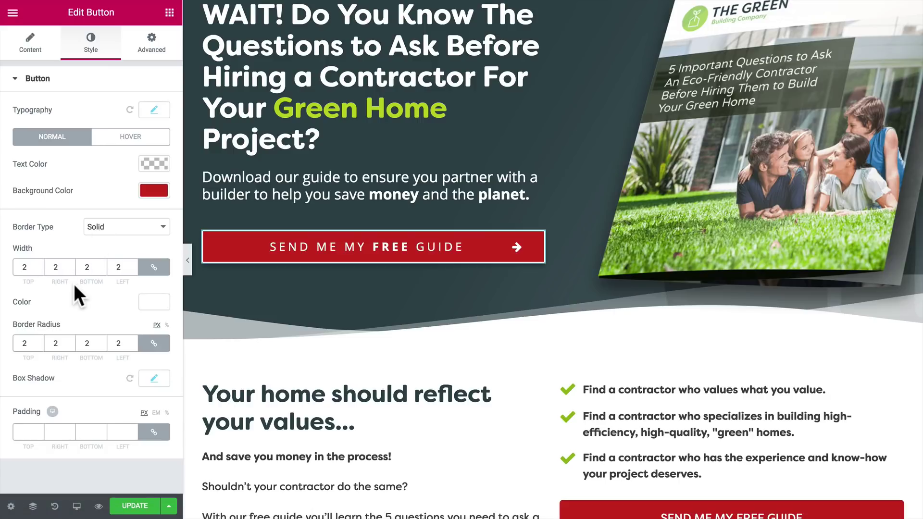
pyautogui.click(154, 379)
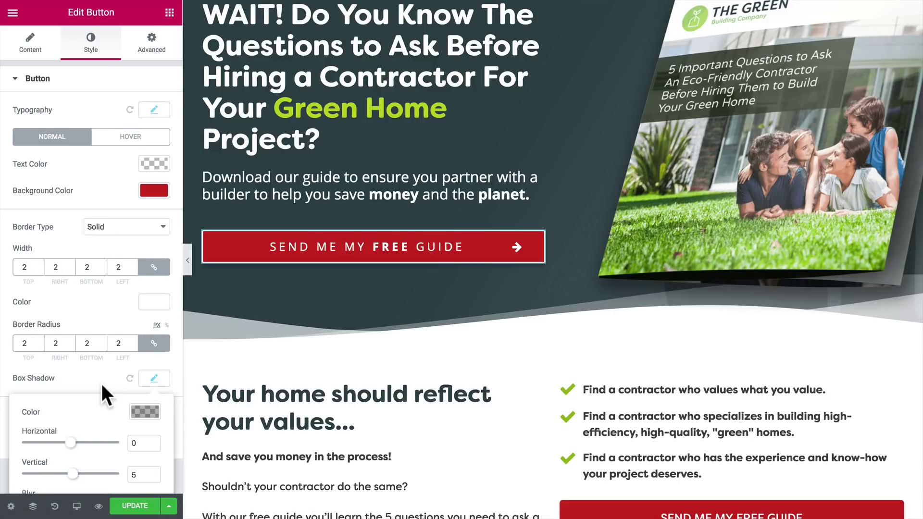
# Examine the box shadow's colour, offset, blur, spread and position settings for the hero's "Send Me My Free Guide" button
pyautogui.scroll(-2, 72, 390)
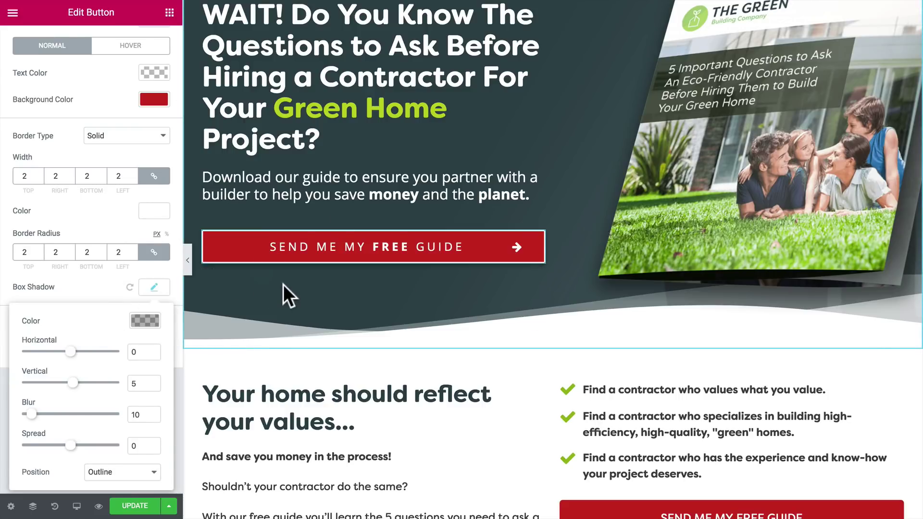
pyautogui.click(105, 291)
pyautogui.scroll(3, 101, 297)
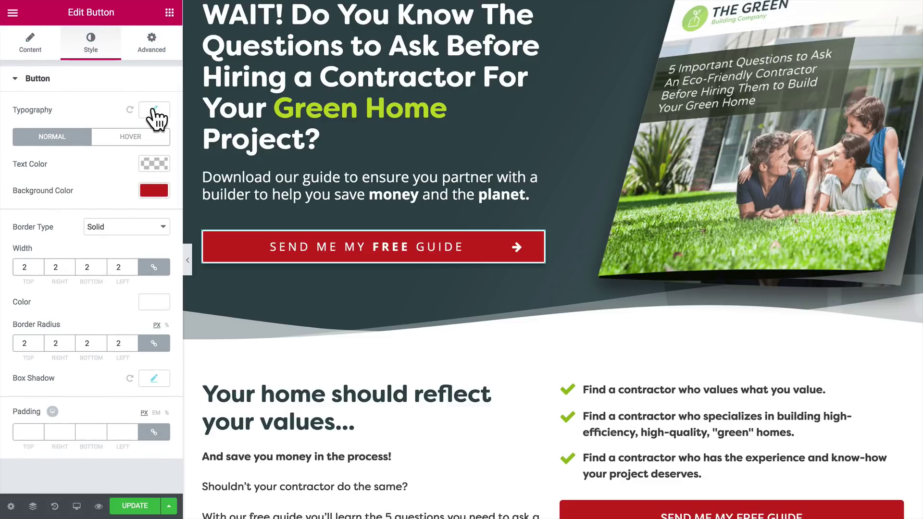
# Examine the bold tags wrapped around "Free" in the hero button's text
pyautogui.click(28, 54)
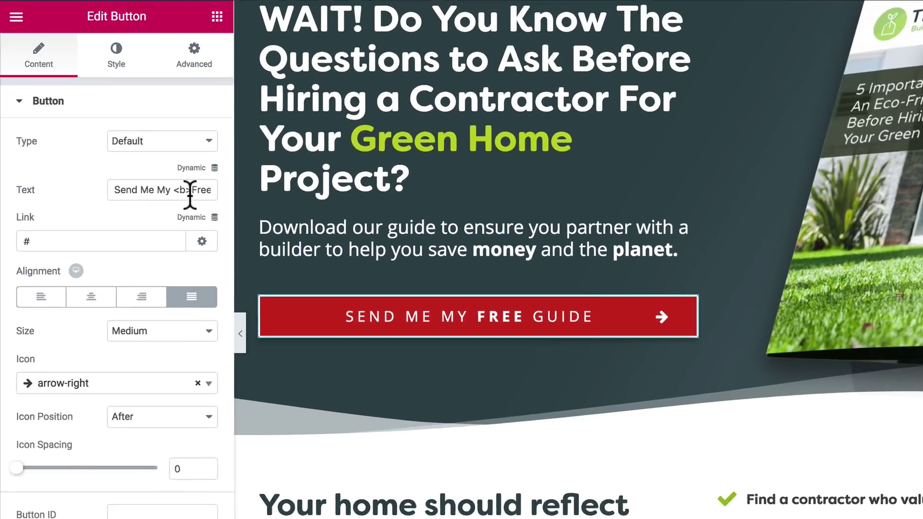
pyautogui.click(190, 194)
pyautogui.press('Right')
pyautogui.press('Right')
pyautogui.press('Right')
pyautogui.press('Right')
pyautogui.press('Right')
pyautogui.press('Right')
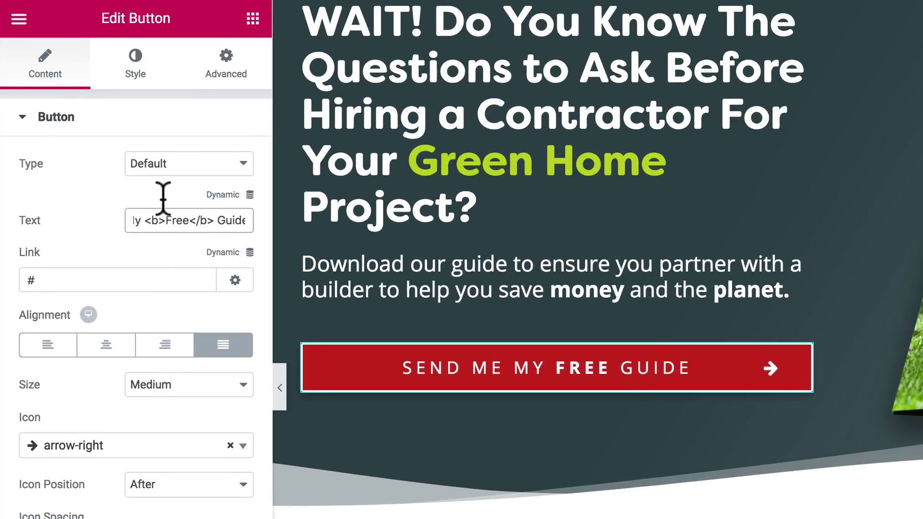
# Review the hero button's typography settings, including font family, size, uppercase transform and letter spacing
pyautogui.click(133, 88)
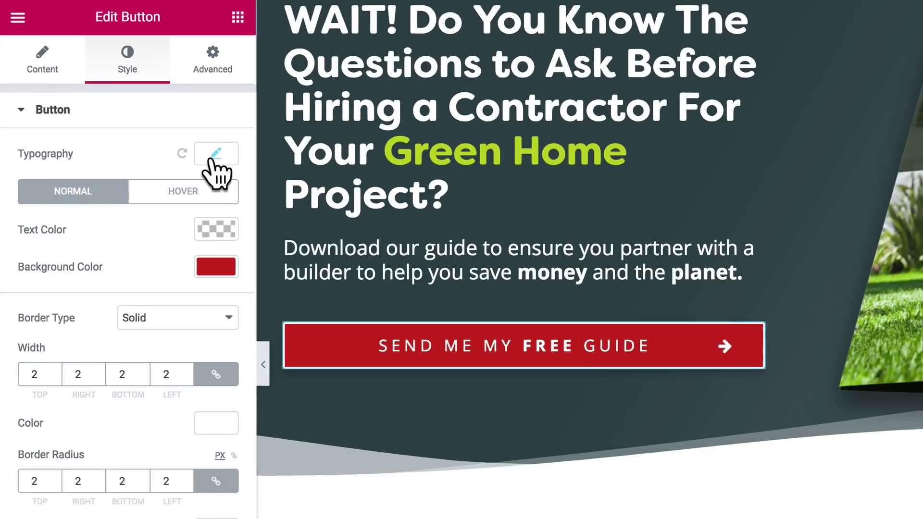
pyautogui.click(230, 164)
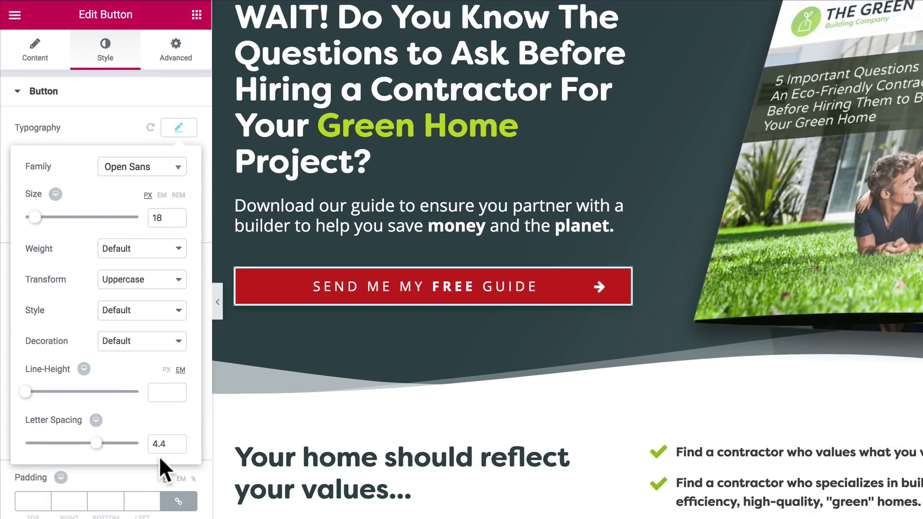
pyautogui.click(32, 63)
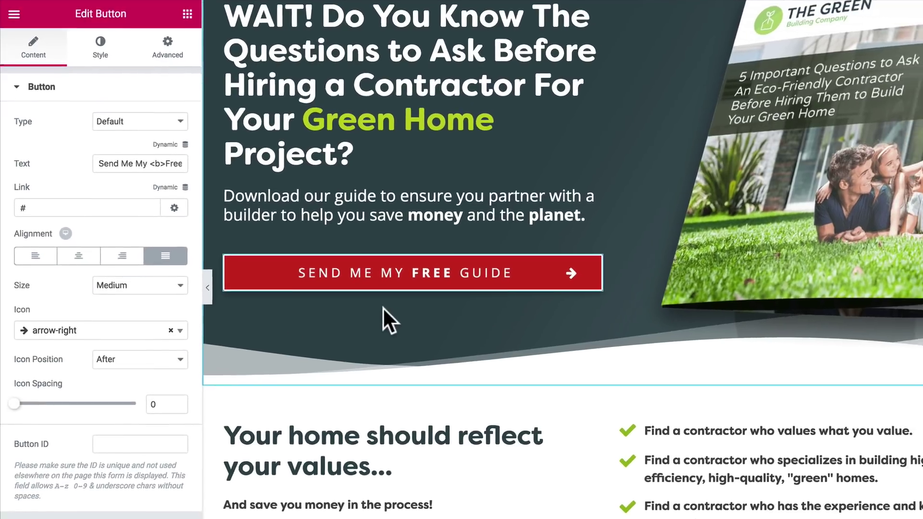
# Preview the hero section without the editing panel to check the button styling, and return to editing
pyautogui.hotkey('ctrl', 'p')
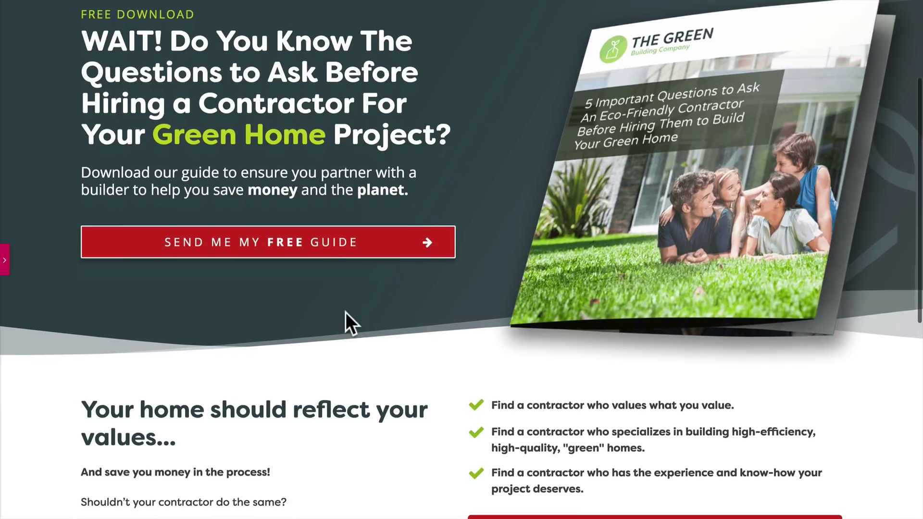
pyautogui.scroll(2, 326, 337)
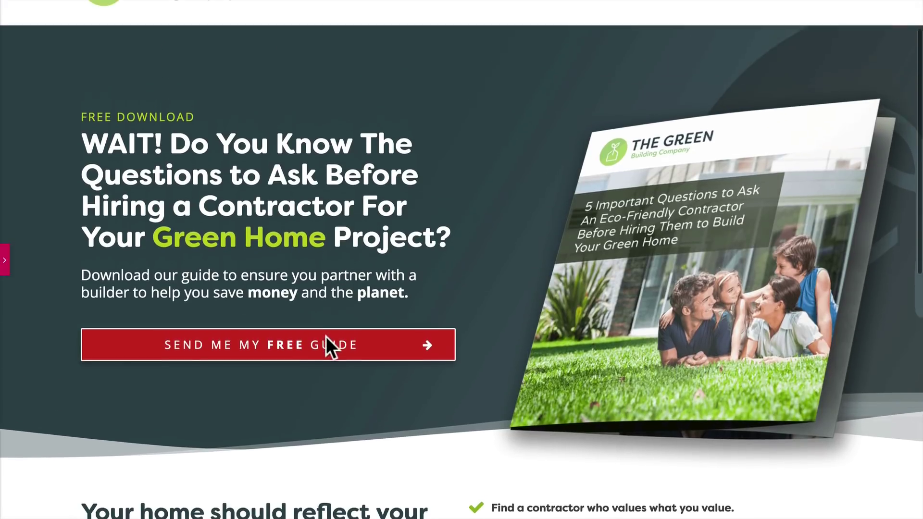
pyautogui.scroll(1, 326, 337)
pyautogui.scroll(-3, 326, 337)
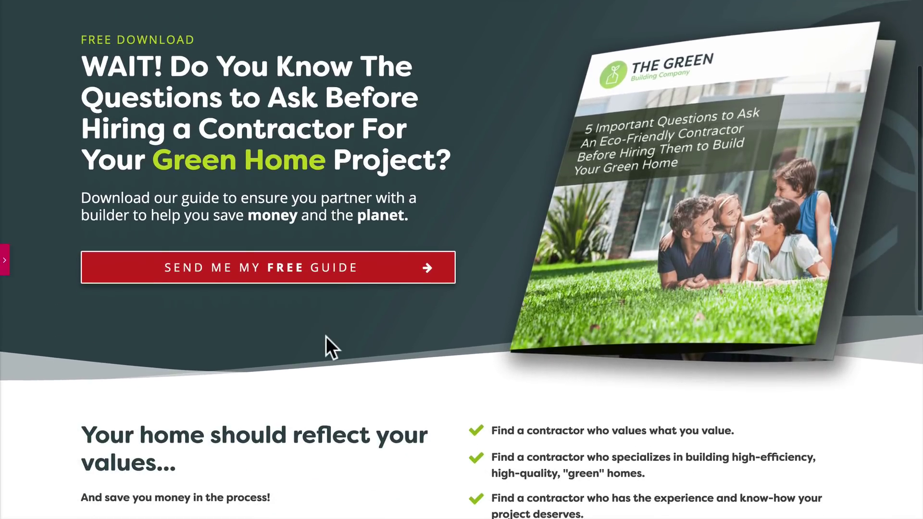
pyautogui.hotkey('ctrl', 'p')
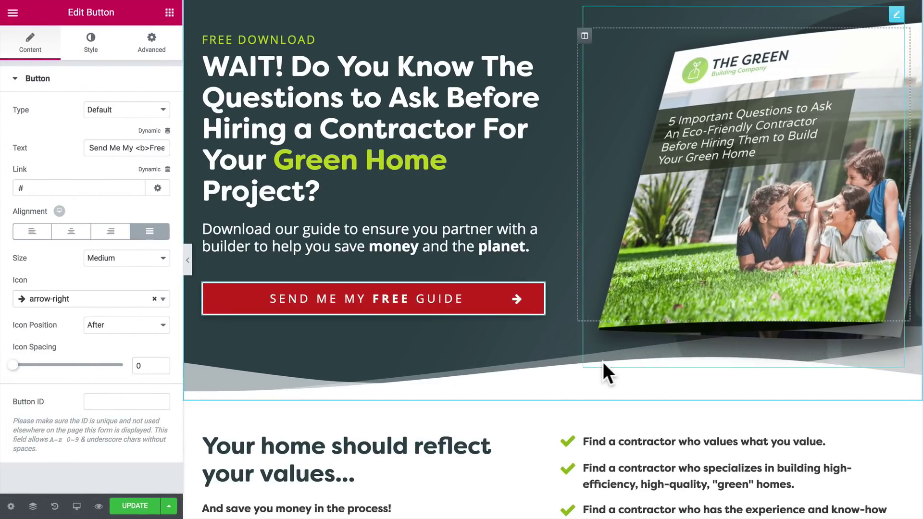
# Set the height of the hero section's bottom Mountains shape divider to 123
pyautogui.scroll(3, 429, 377)
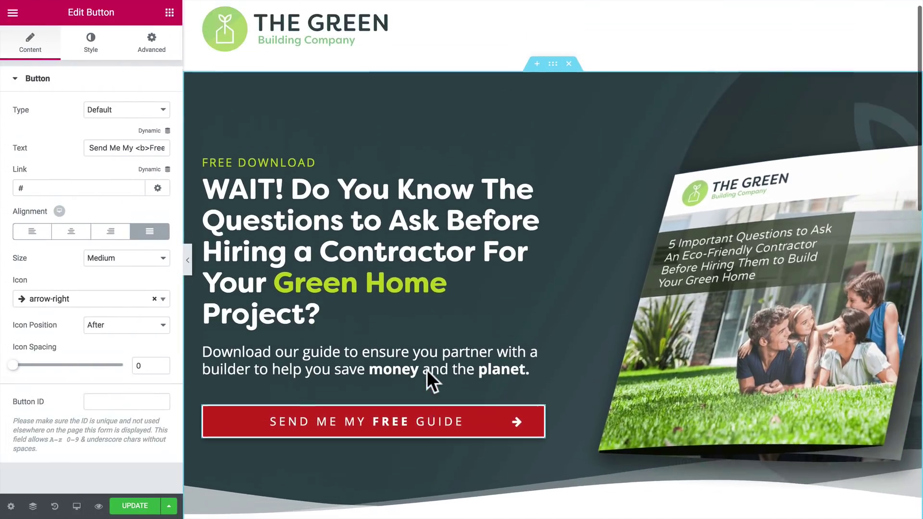
pyautogui.click(553, 77)
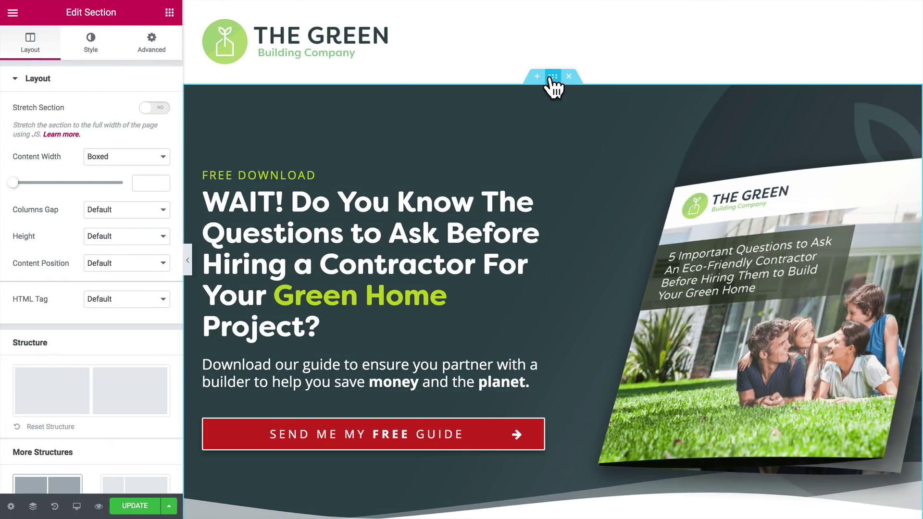
pyautogui.click(91, 51)
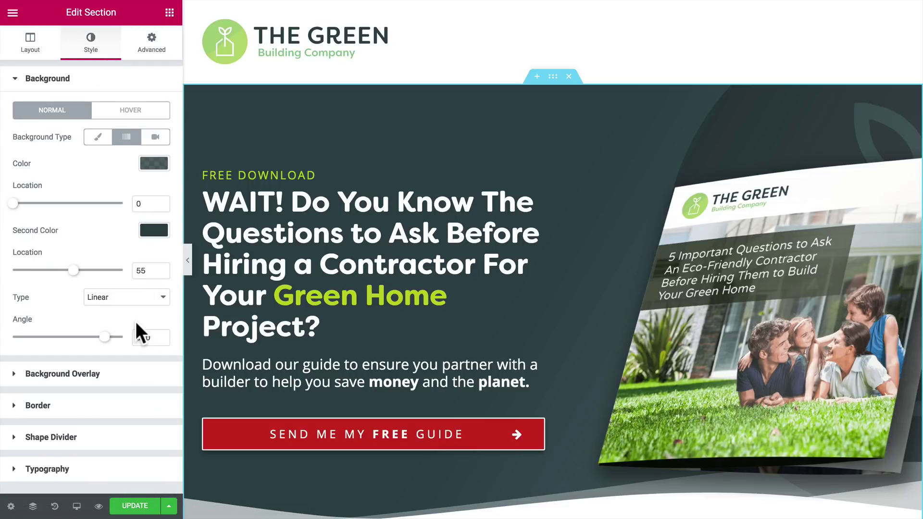
pyautogui.click(14, 438)
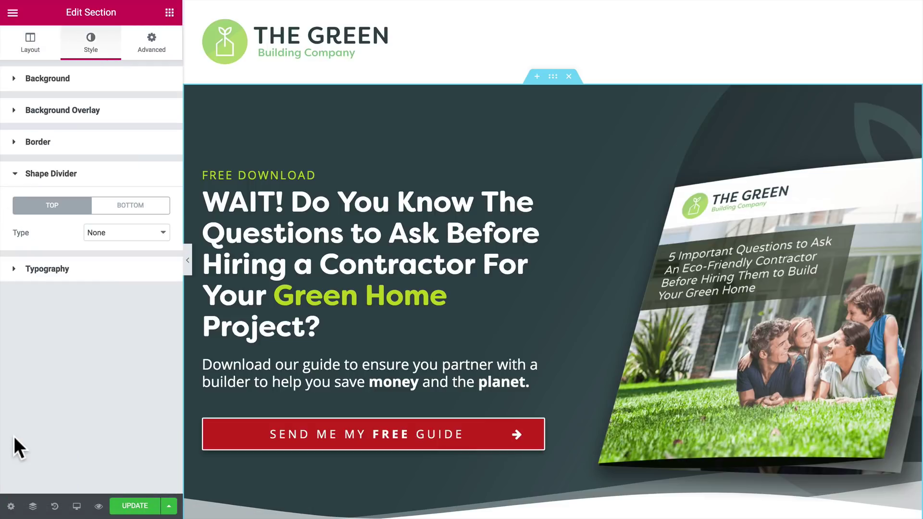
pyautogui.click(120, 206)
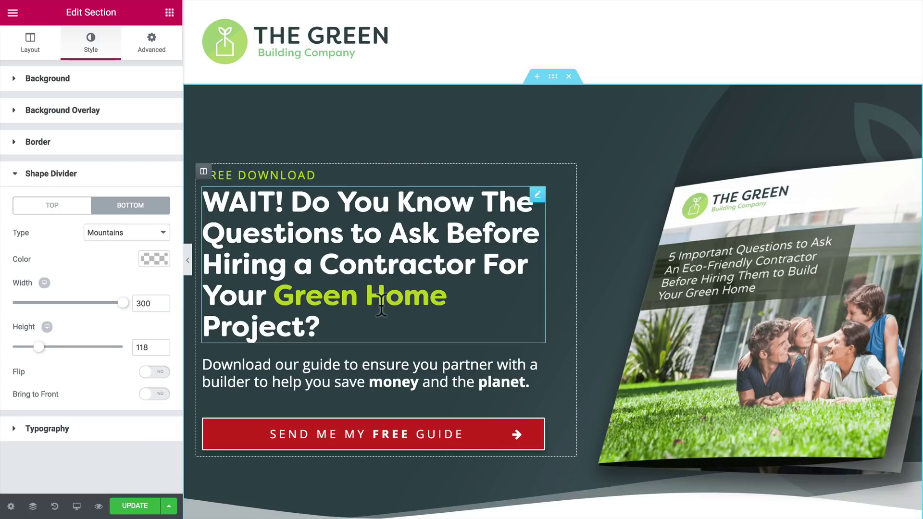
pyautogui.scroll(-4, 377, 299)
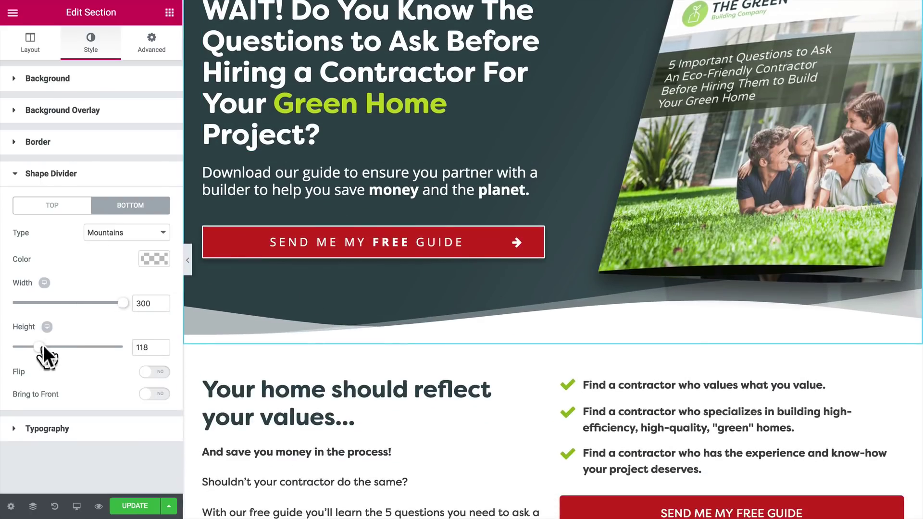
pyautogui.moveTo(39, 347)
pyautogui.mouseDown()
pyautogui.moveTo(93, 348)
pyautogui.moveTo(40, 348)
pyautogui.mouseUp()
pyautogui.scroll(3, 381, 319)
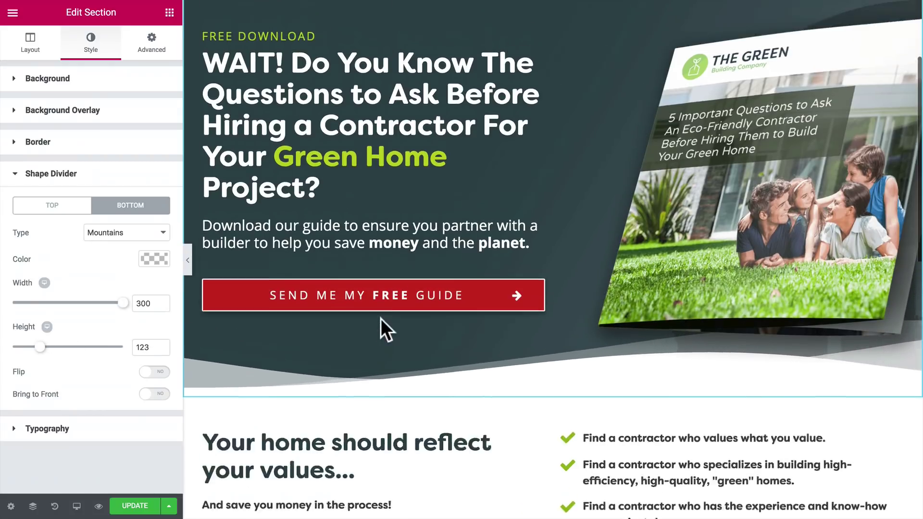
# Preview the hero's curved bottom divider without the editing panel, and return to editing
pyautogui.hotkey('ctrl', 'p')
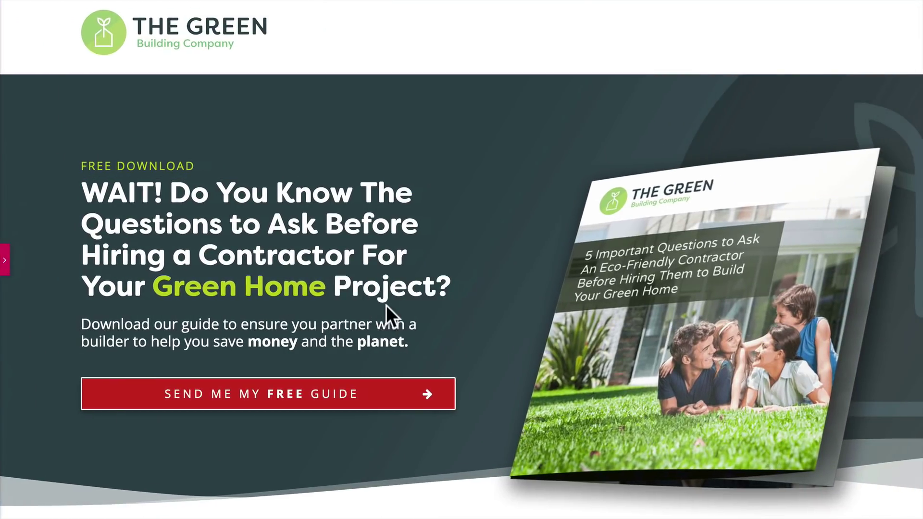
pyautogui.scroll(-2, 412, 274)
pyautogui.scroll(3, 423, 157)
pyautogui.hotkey('ctrl', 'p')
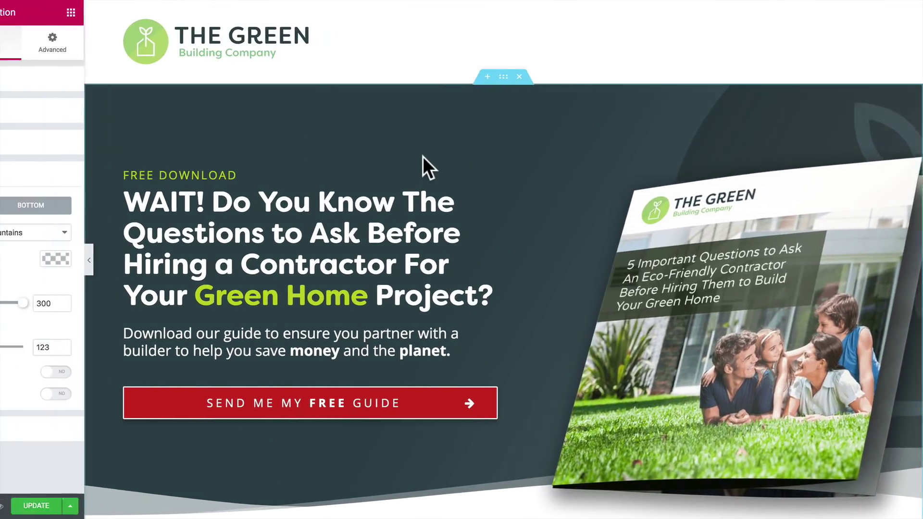
# Slightly lower the opacity of the first colour in the hero section's background gradient
pyautogui.click(12, 82)
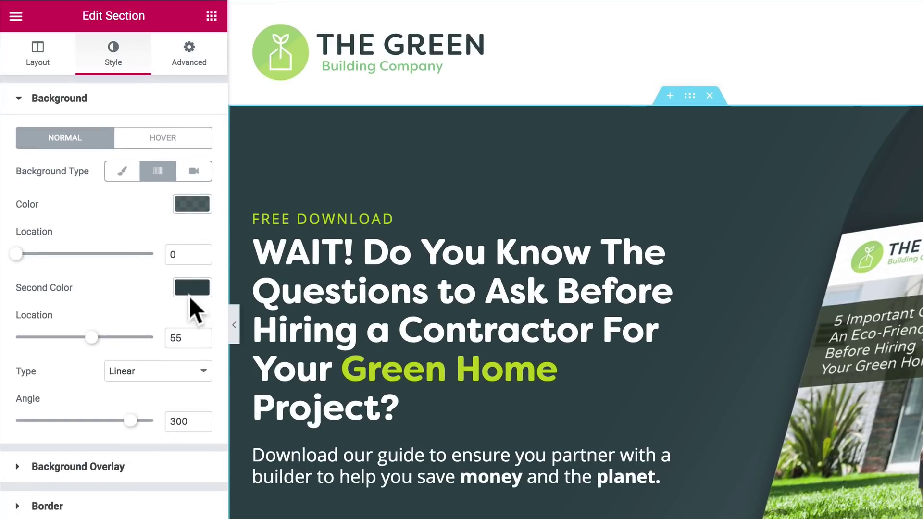
pyautogui.click(183, 201)
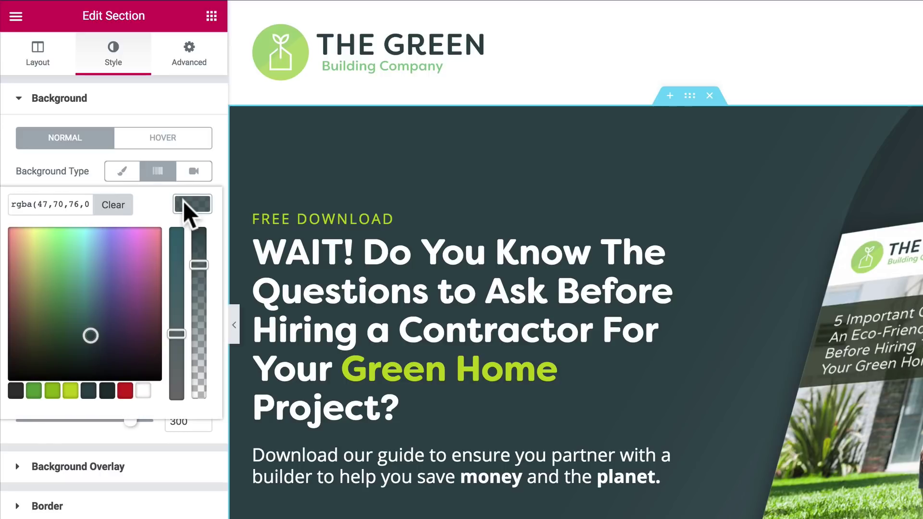
pyautogui.moveTo(198, 262)
pyautogui.mouseDown()
pyautogui.moveTo(200, 313)
pyautogui.moveTo(200, 269)
pyautogui.mouseUp()
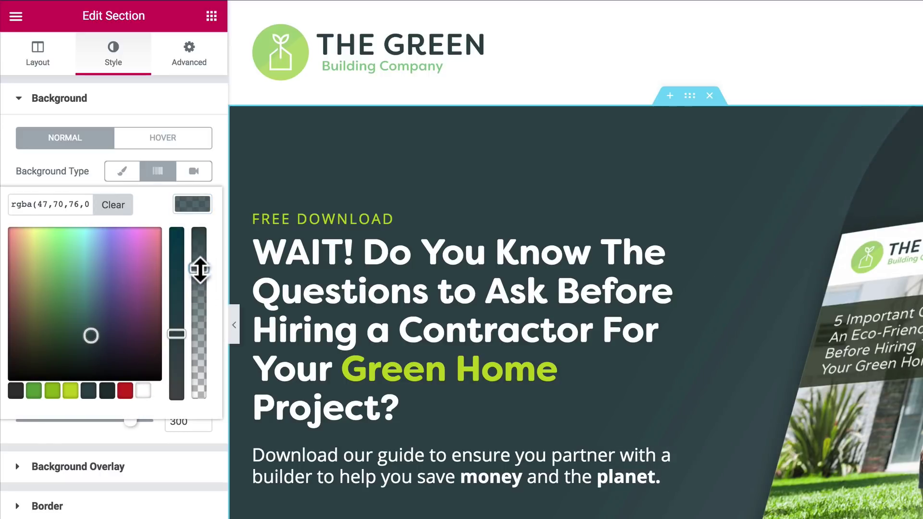
pyautogui.click(111, 426)
# Try the hero background gradient at an angle of 80 and return the angle to 300
pyautogui.moveTo(130, 421); pyautogui.dragTo(44, 420)
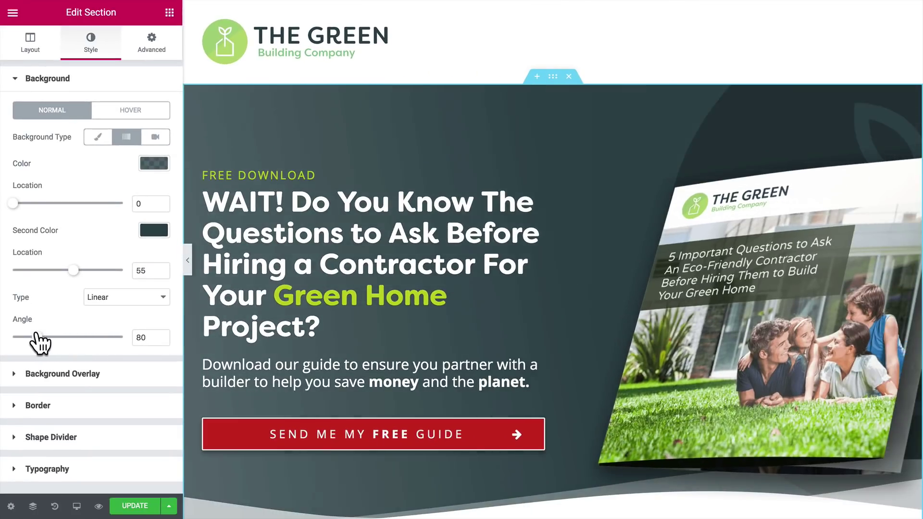
pyautogui.moveTo(38, 343); pyautogui.dragTo(101, 345)
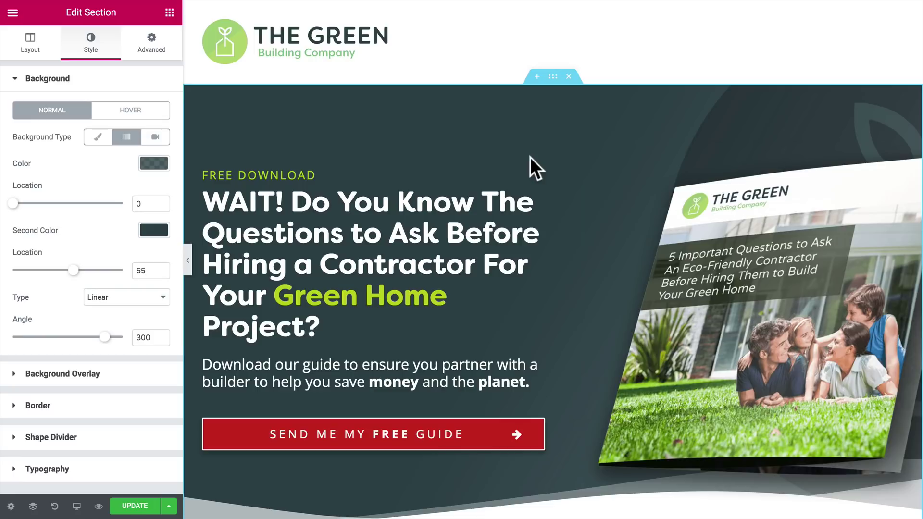
# Preview the hero's background gradient without the editing panel, and return to editing
pyautogui.hotkey('ctrl', 'p')
pyautogui.scroll(-1, 518, 186)
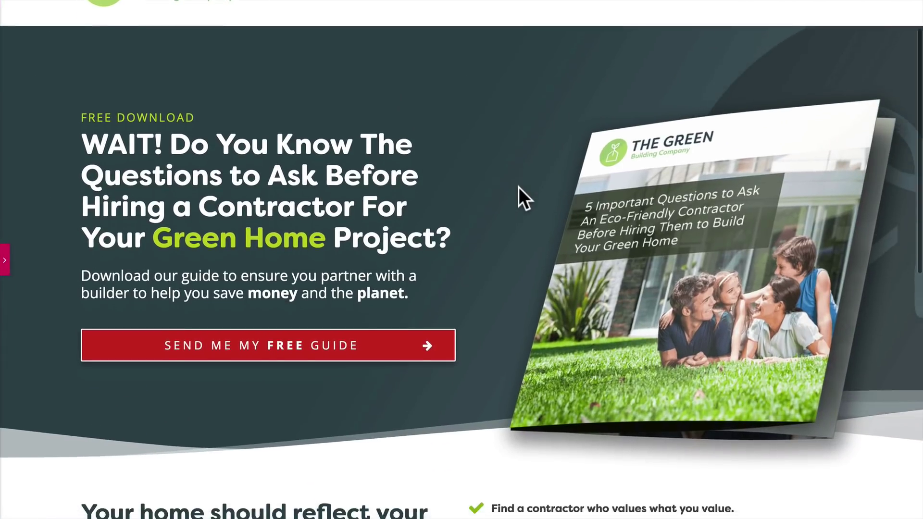
pyautogui.scroll(1, 519, 186)
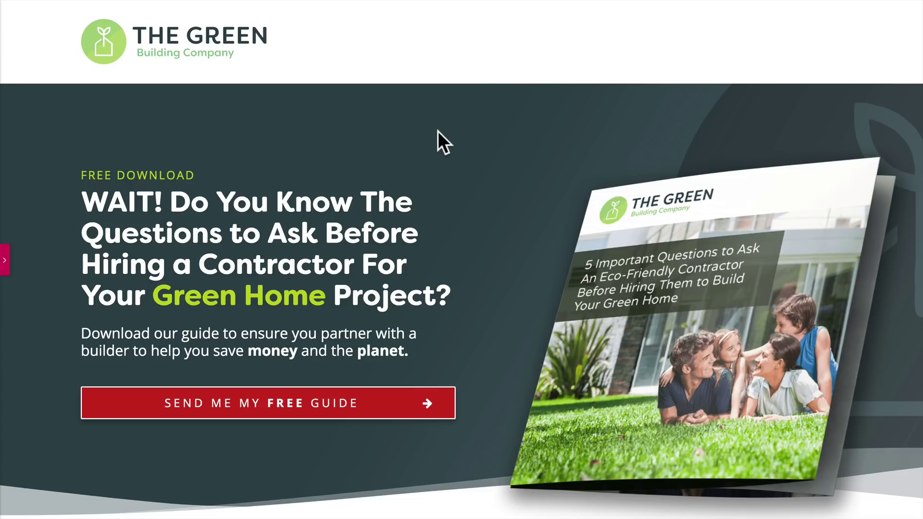
pyautogui.hotkey('ctrl', 'p')
# Examine the hero section's background overlay image along with its position, attachment, repeat and size settings
pyautogui.click(18, 79)
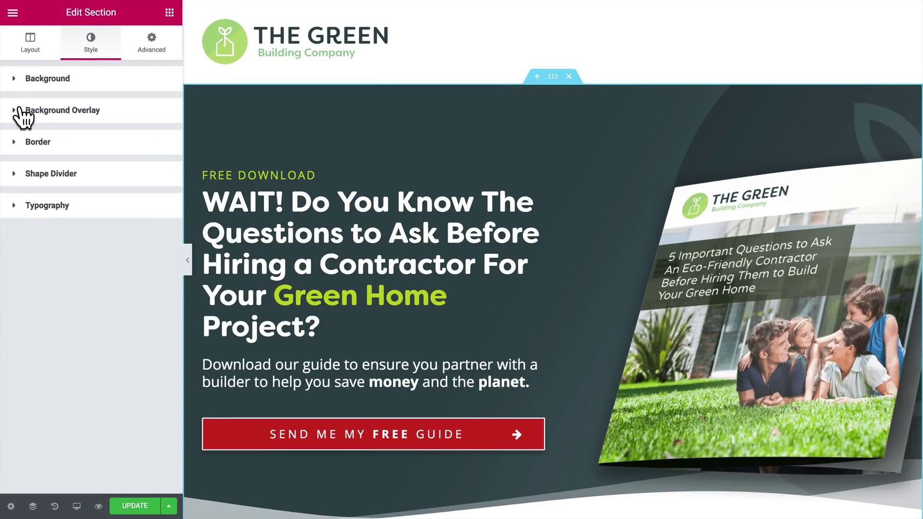
pyautogui.click(19, 110)
pyautogui.moveTo(104, 271)
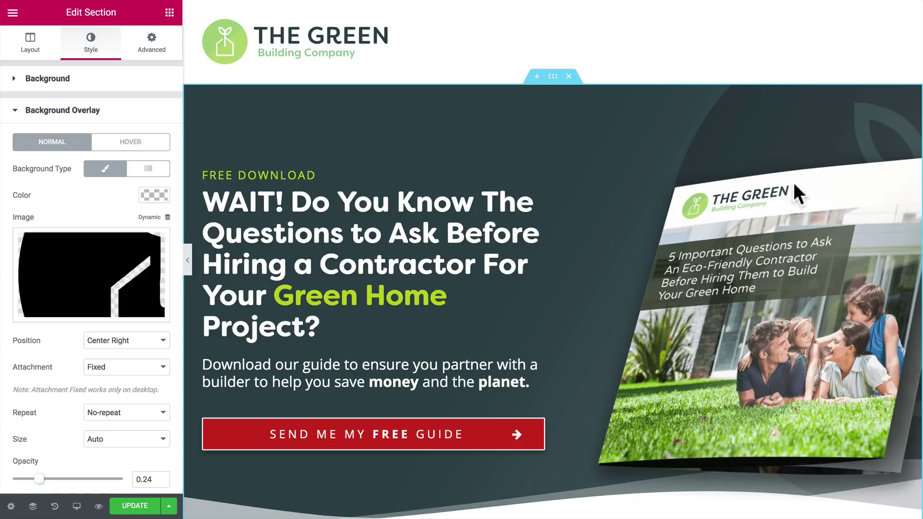
pyautogui.scroll(-3, 719, 283)
pyautogui.scroll(3, 720, 282)
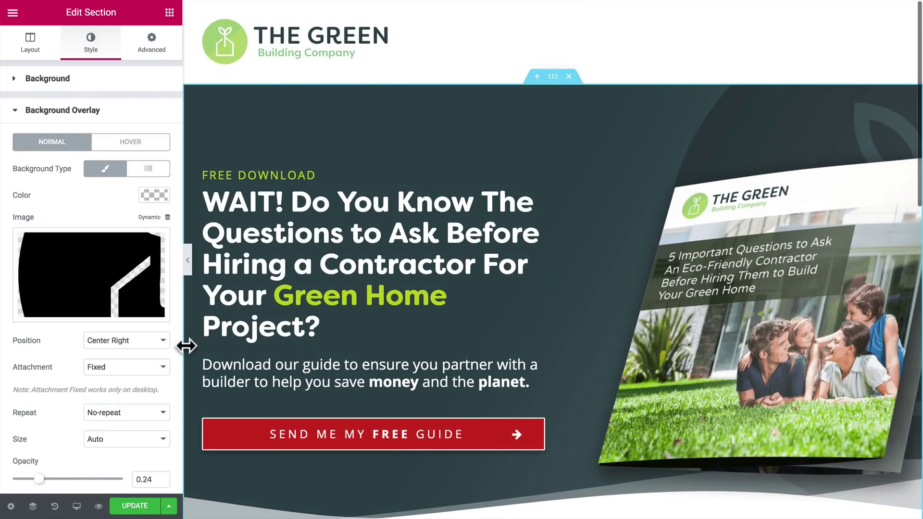
# Preview the hero in full width and check how the fixed background overlay behaves as the page moves
pyautogui.hotkey('ctrl', 'p')
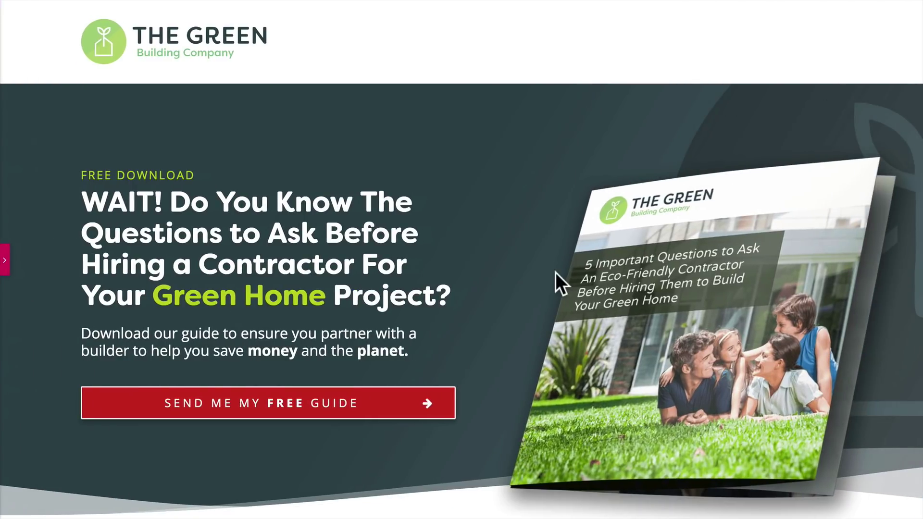
pyautogui.hotkey('ctrl', 'p')
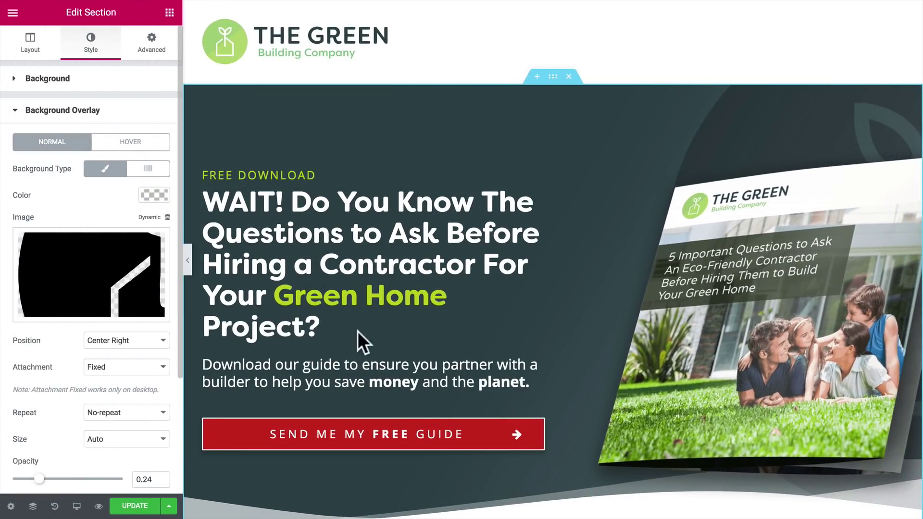
pyautogui.scroll(-3, 479, 320)
pyautogui.scroll(3, 479, 321)
pyautogui.scroll(-1, 479, 320)
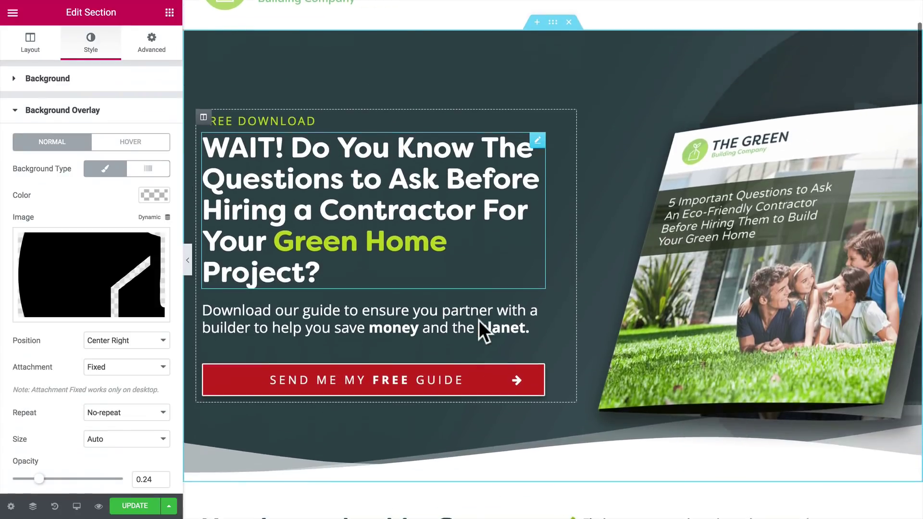
pyautogui.scroll(-1, 479, 321)
pyautogui.scroll(2, 479, 321)
# Examine the opacity, CSS filter and blend mode settings of the hero section's background overlay
pyautogui.scroll(-3, 134, 380)
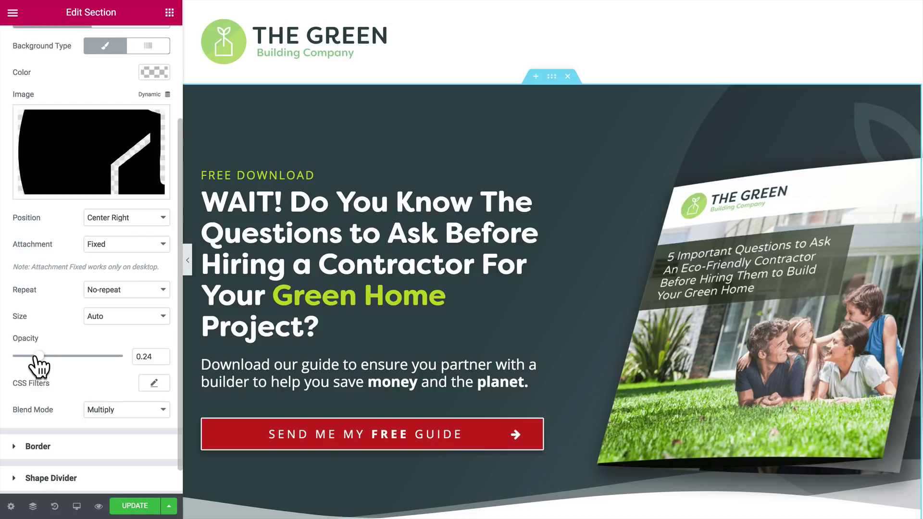
pyautogui.moveTo(37, 358)
pyautogui.mouseDown()
pyautogui.moveTo(126, 360)
pyautogui.moveTo(20, 360)
pyautogui.moveTo(36, 362)
pyautogui.mouseUp()
pyautogui.scroll(-1, 48, 362)
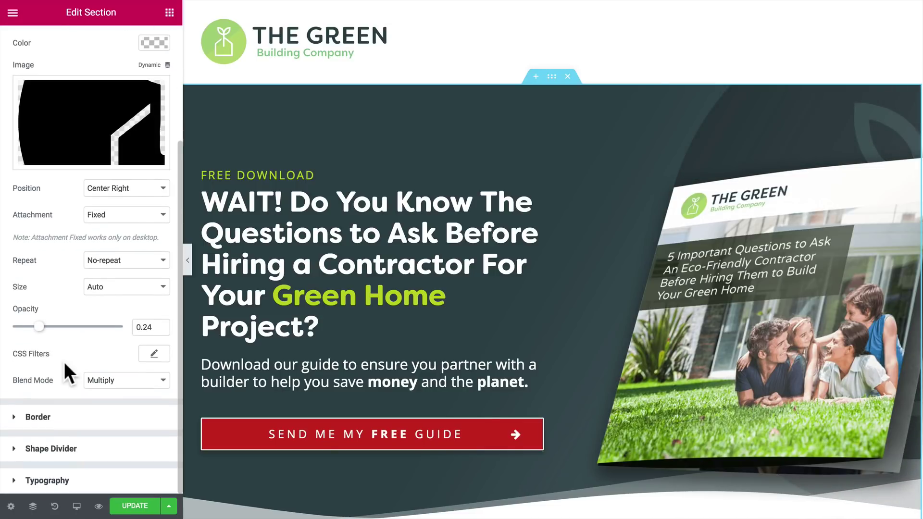
# Examine the blend mode choices for the hero section's background overlay, leaving Multiply selected
pyautogui.click(113, 386)
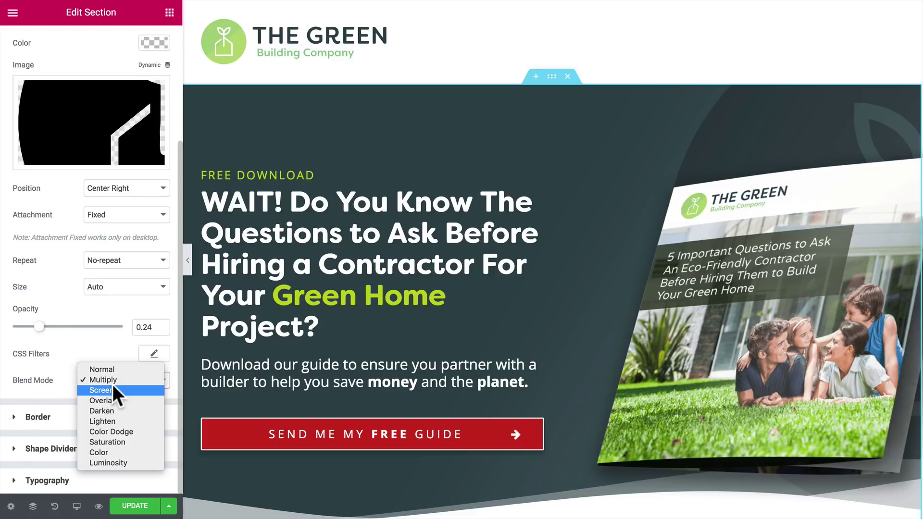
pyautogui.click(113, 381)
pyautogui.click(111, 380)
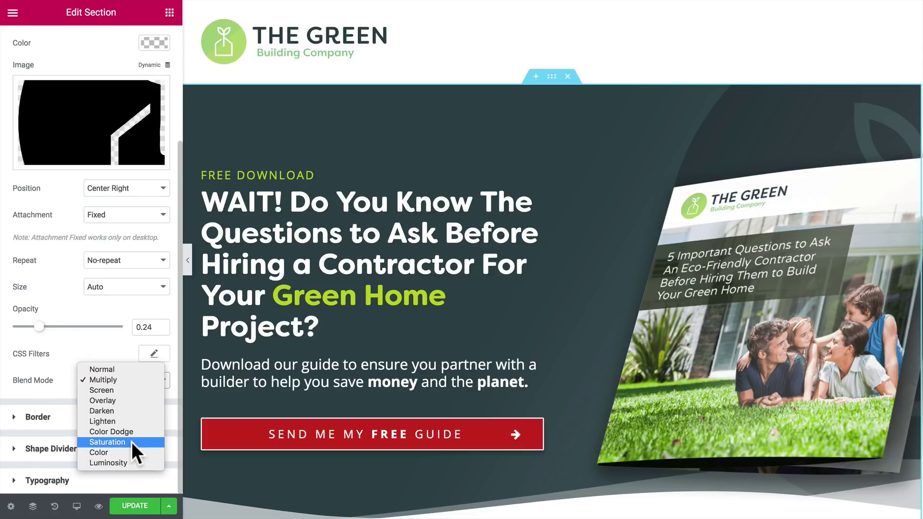
pyautogui.click(127, 380)
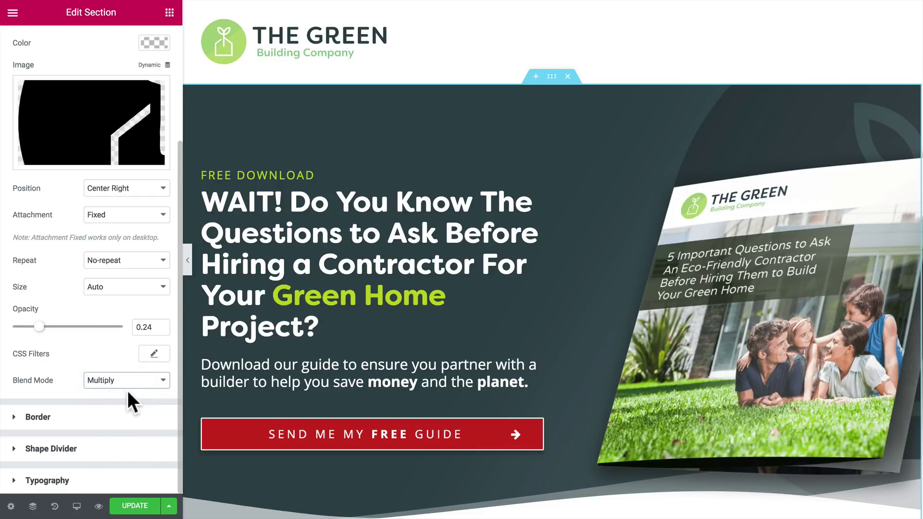
# Preview the hero at full width and check how the multiplied logo overlay looks against the gradient while the page moves
pyautogui.hotkey('ctrl', 'p')
pyautogui.scroll(-2, 327, 354)
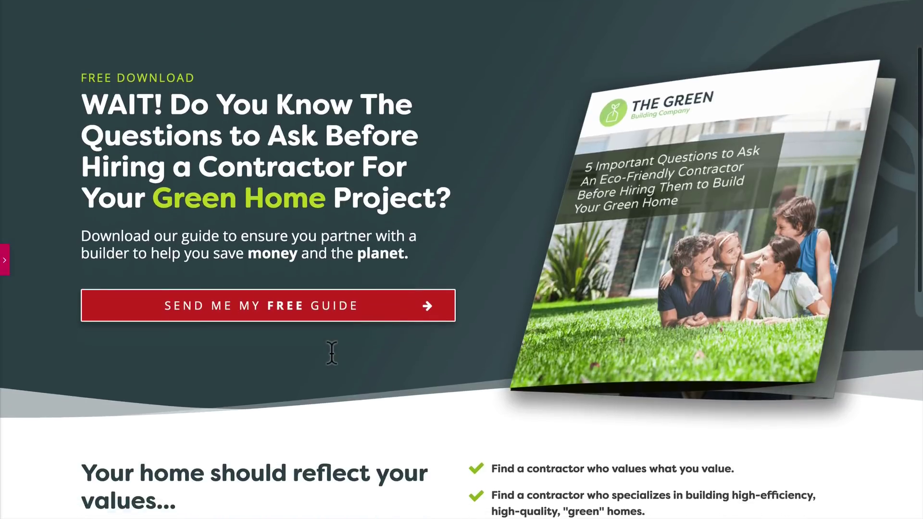
pyautogui.scroll(-1, 331, 355)
pyautogui.scroll(3, 331, 361)
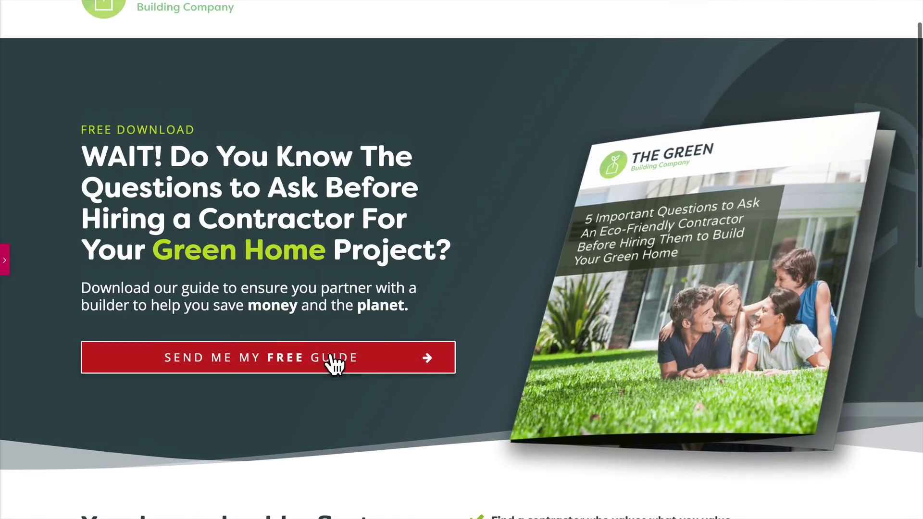
pyautogui.scroll(-1, 632, 339)
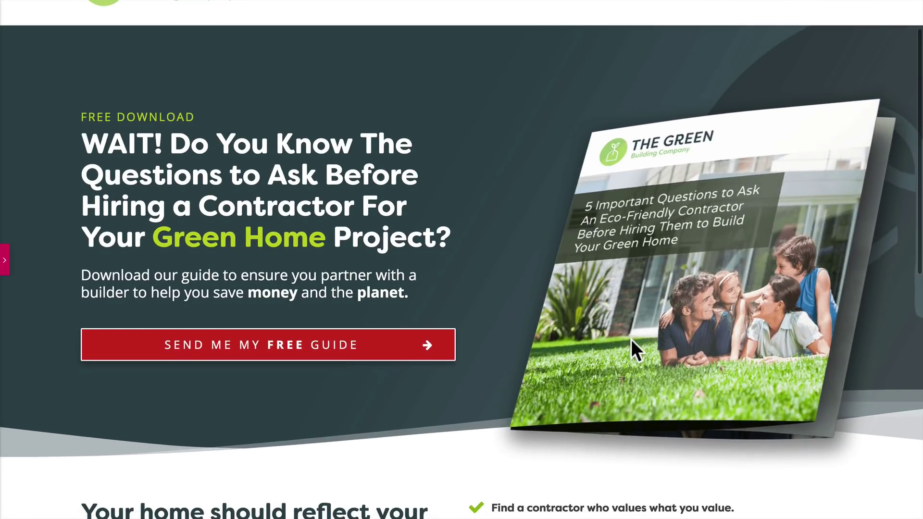
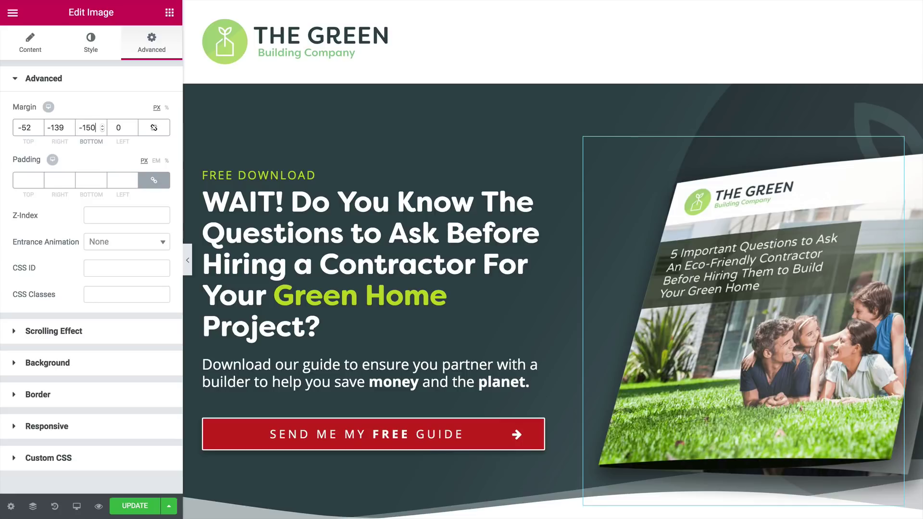
# Preview how the guide booklet image overlaps the hero's lower edge at full width, and return to editing
pyautogui.click(187, 259)
pyautogui.scroll(-2, 432, 200)
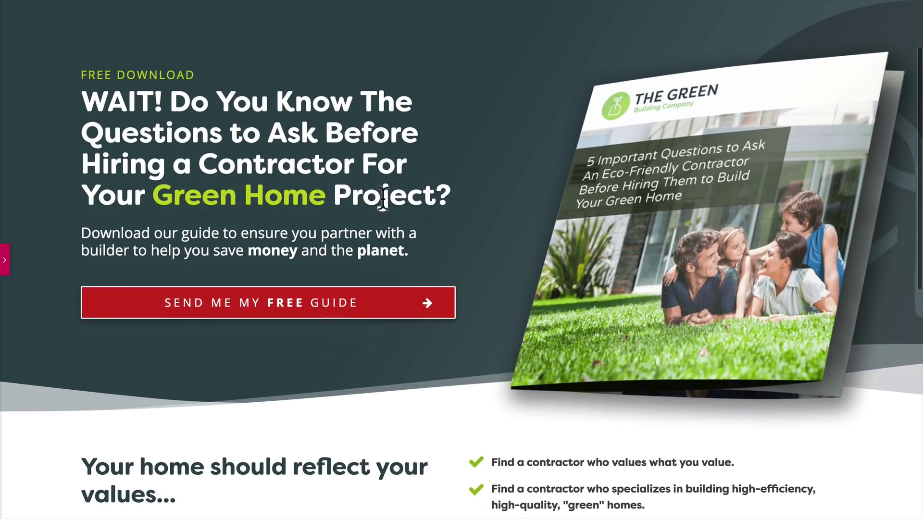
pyautogui.scroll(2, 384, 197)
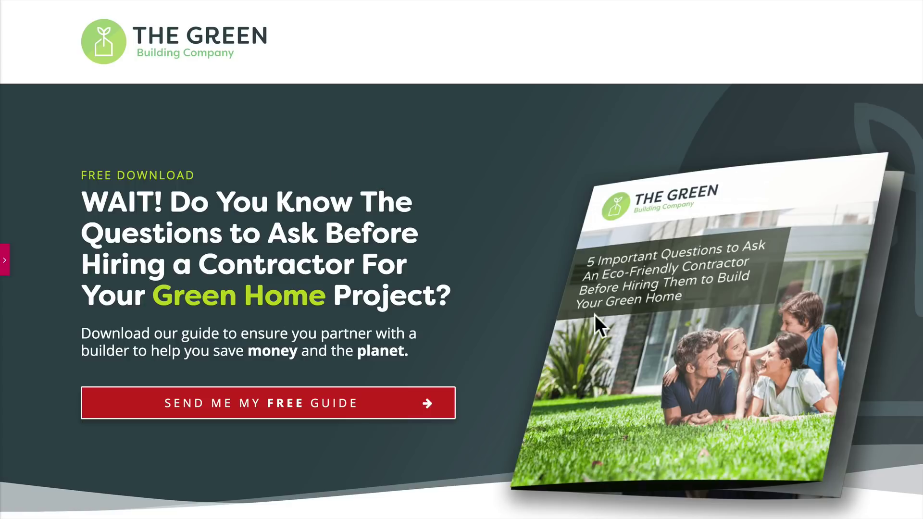
pyautogui.hotkey('ctrl', 'p')
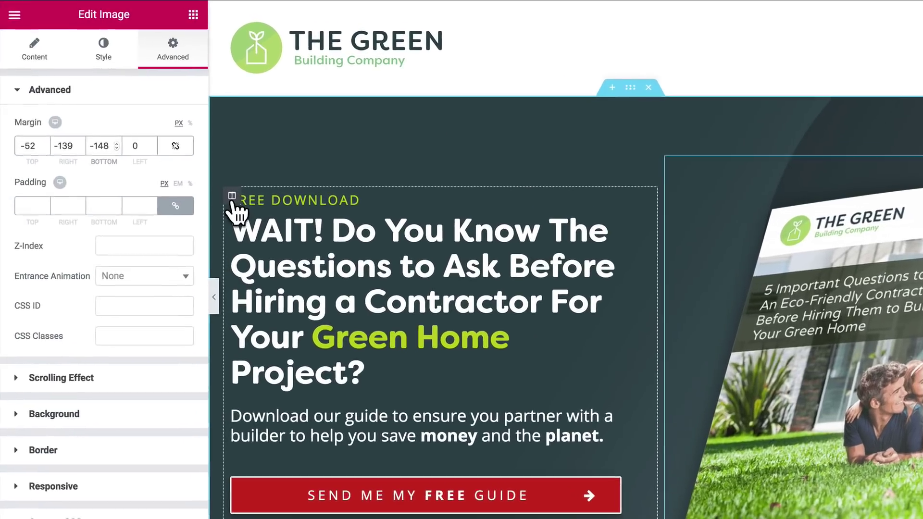
# Examine the margins of the hero's text column and the padding of the hero section
pyautogui.click(203, 171)
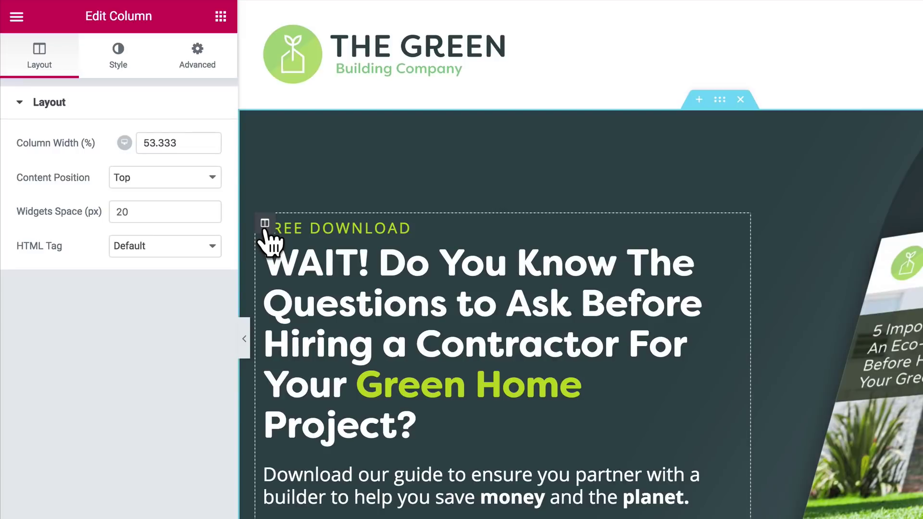
pyautogui.click(198, 62)
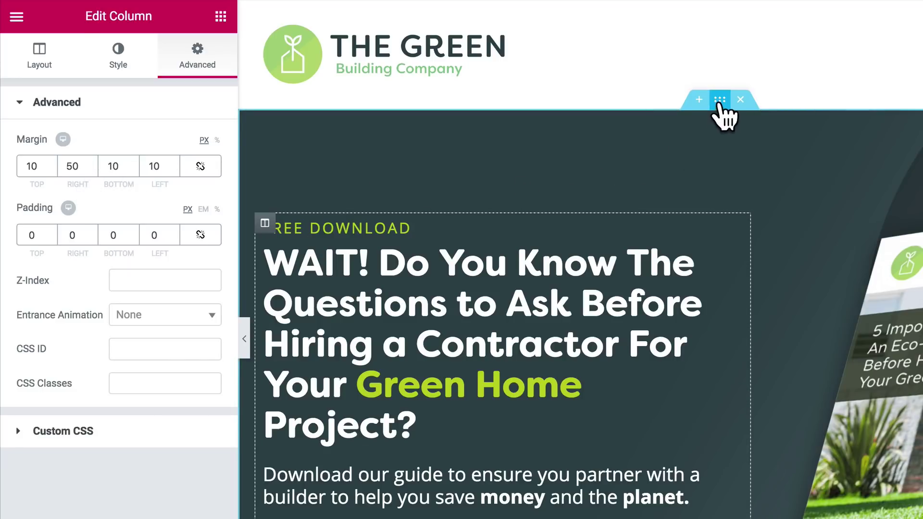
pyautogui.click(720, 100)
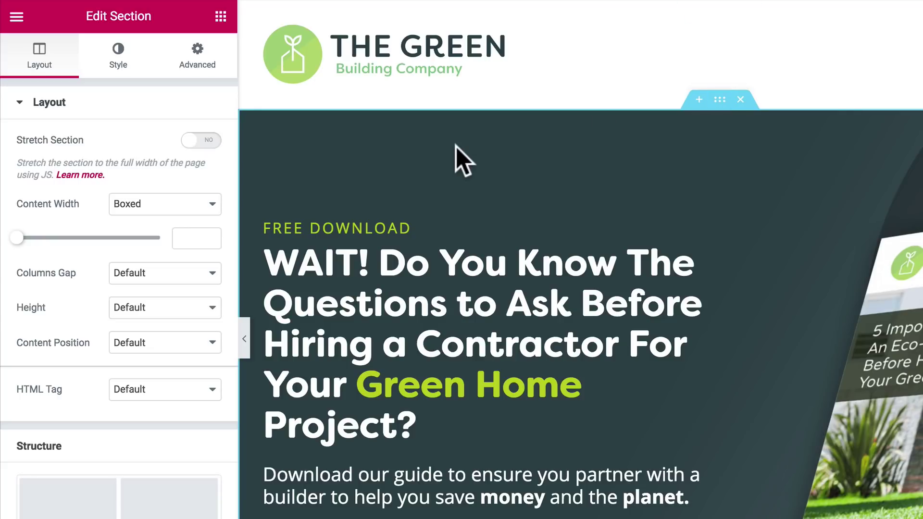
pyautogui.click(198, 65)
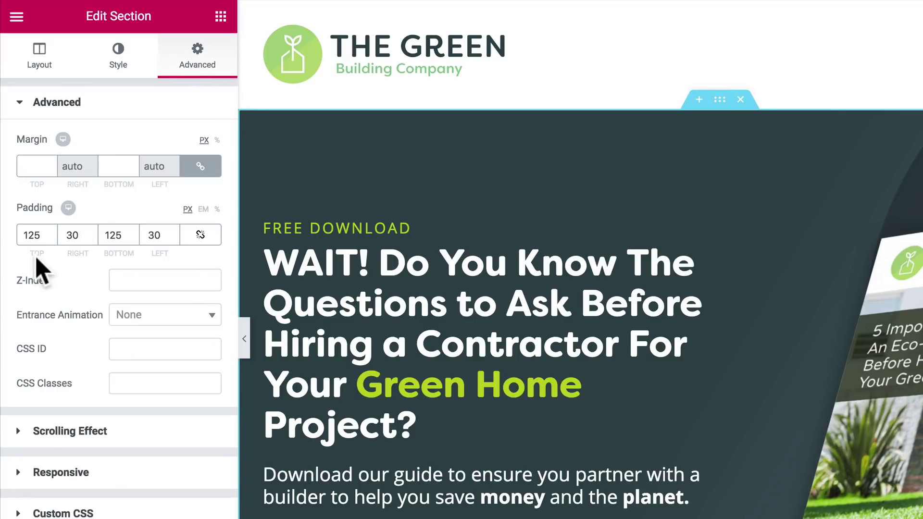
pyautogui.scroll(-3, 553, 355)
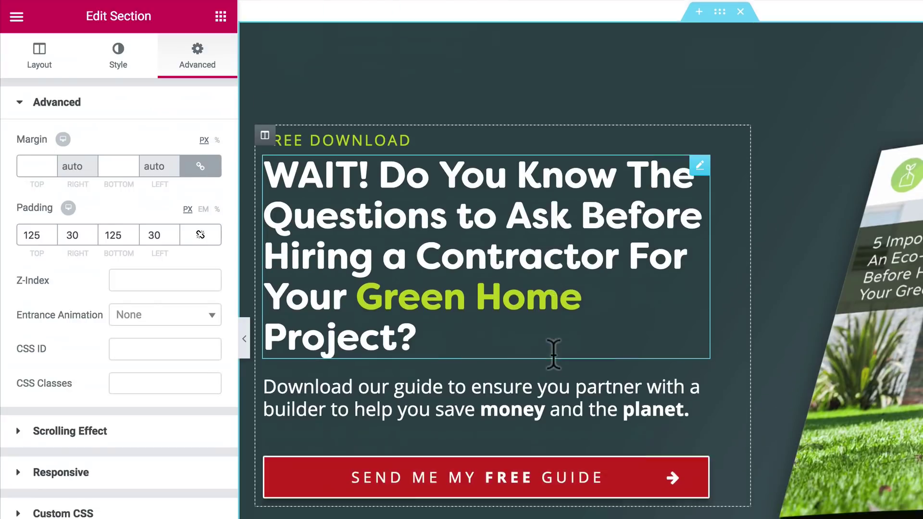
pyautogui.scroll(2, 553, 354)
pyautogui.scroll(1, 553, 355)
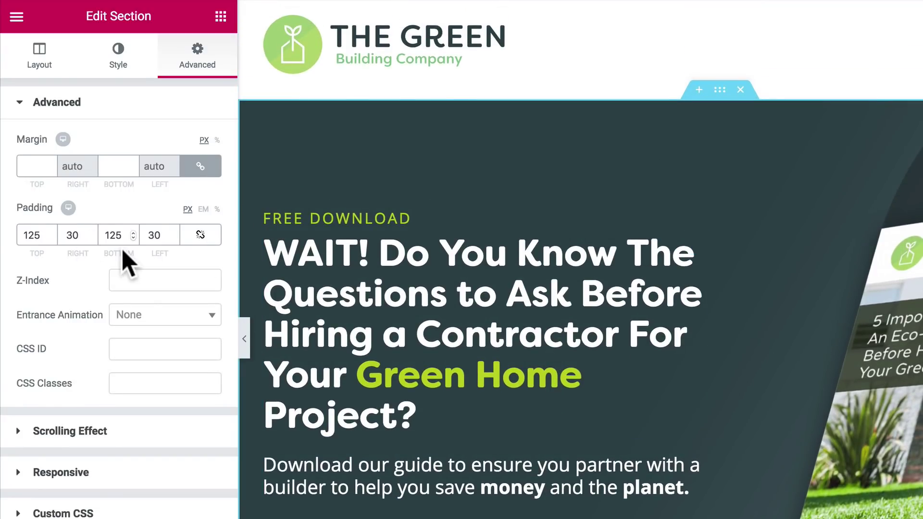
# Preview the hero's spacing at full width without the editing panel, and return to editing
pyautogui.hotkey('ctrl', 'p')
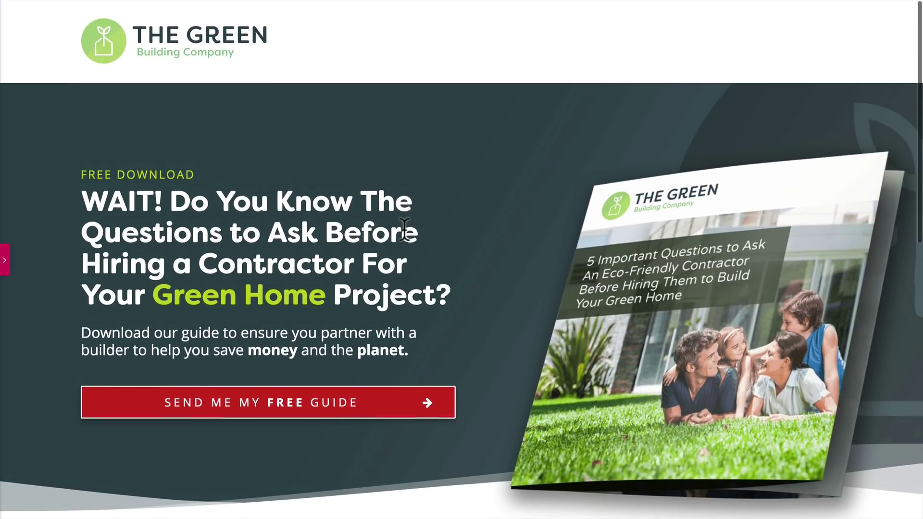
pyautogui.scroll(-3, 404, 229)
pyautogui.scroll(3, 404, 229)
pyautogui.scroll(2, 404, 229)
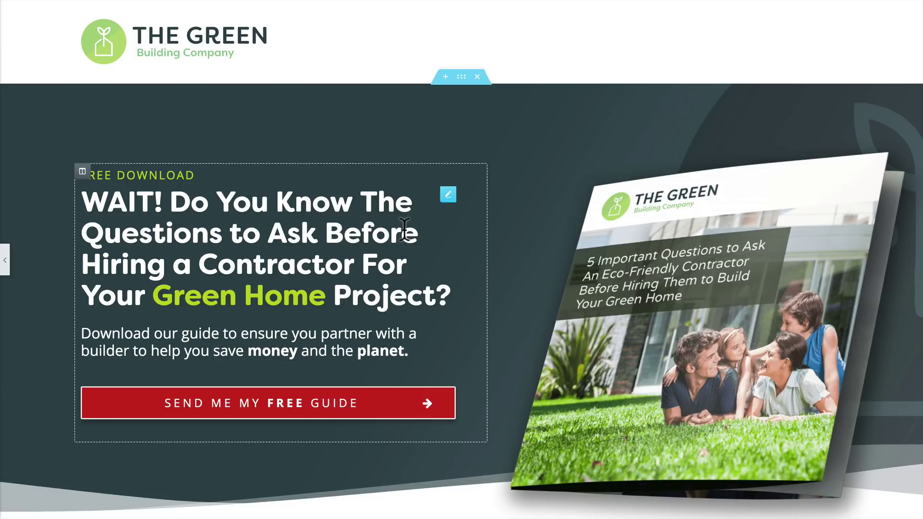
pyautogui.hotkey('ctrl', 'p')
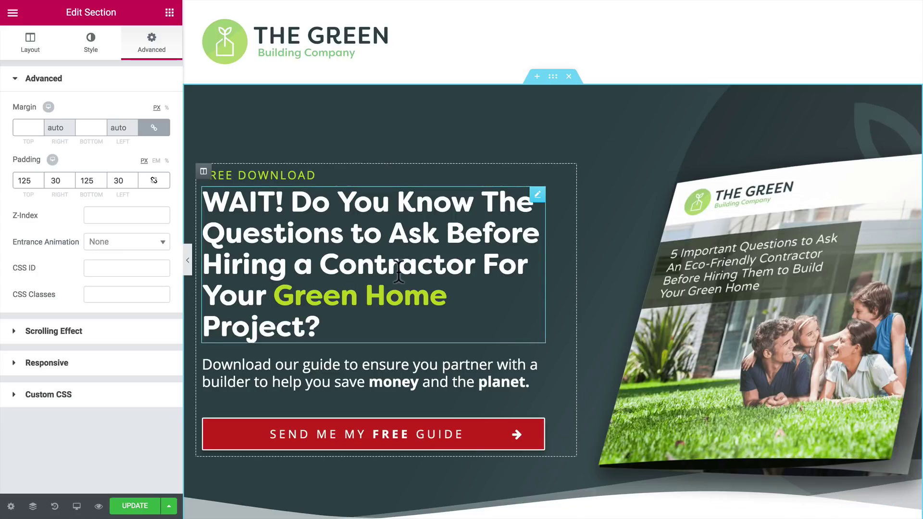
# Switch to the mobile view and toggle the hero section's Reverse Columns (Mobile) option to compare the column order
pyautogui.hotkey('ctrl', 'shift', 'm')
pyautogui.hotkey('ctrl', 'shift', 'm')
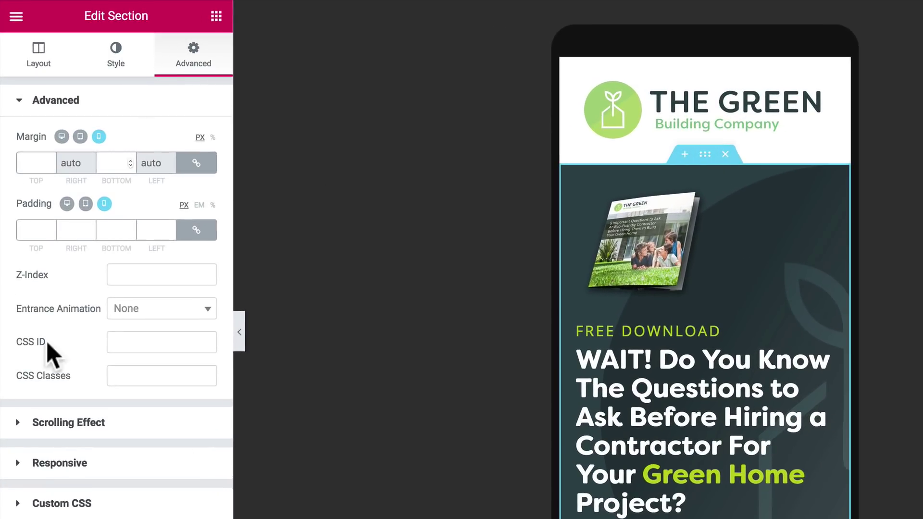
pyautogui.click(22, 464)
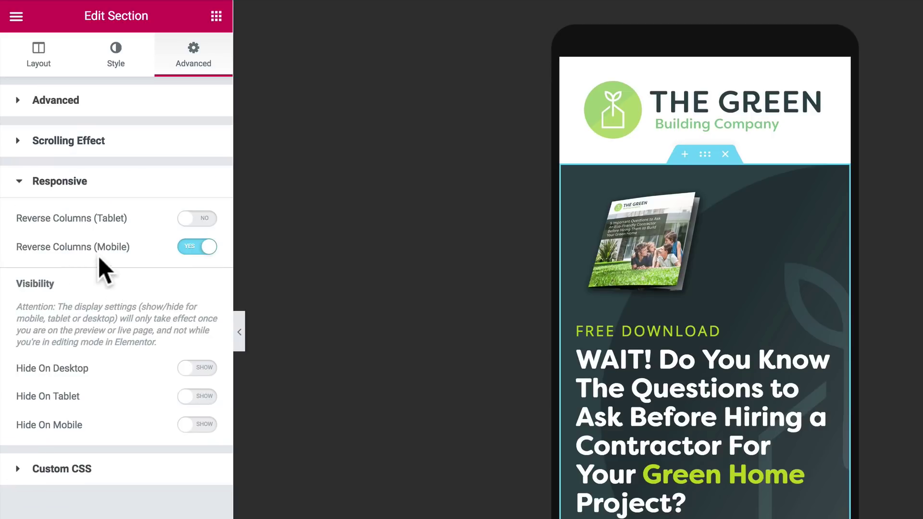
pyautogui.click(204, 245)
pyautogui.click(199, 246)
pyautogui.click(198, 246)
pyautogui.click(198, 246)
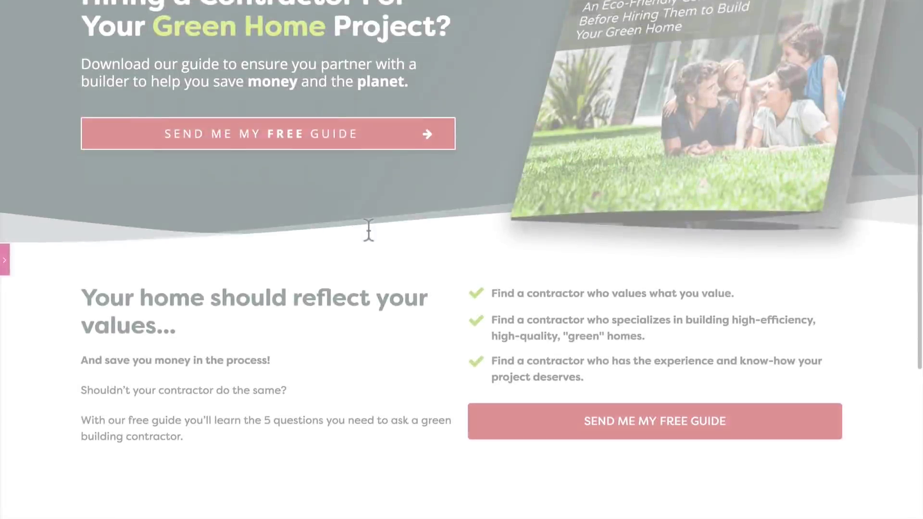
# Examine the layout and advanced settings of the column containing the "Your home should reflect your values..." heading
pyautogui.scroll(-2, 369, 239)
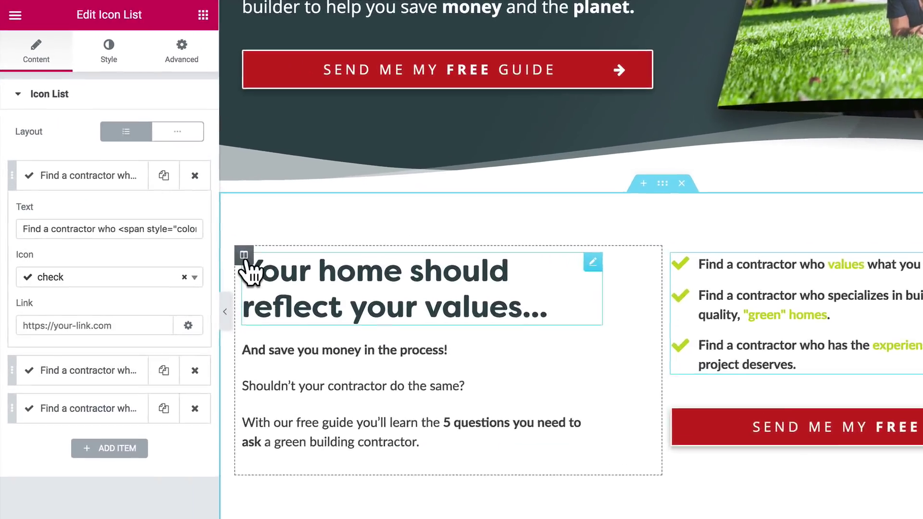
pyautogui.click(244, 256)
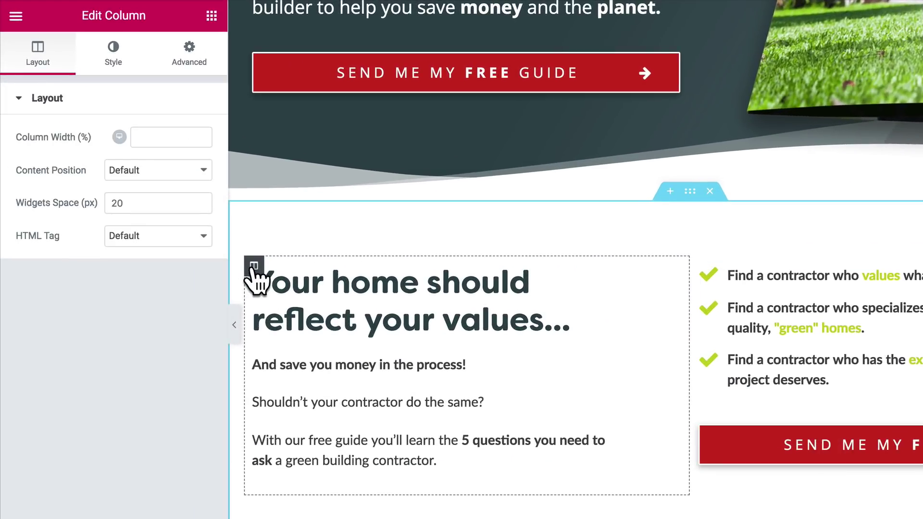
pyautogui.click(182, 58)
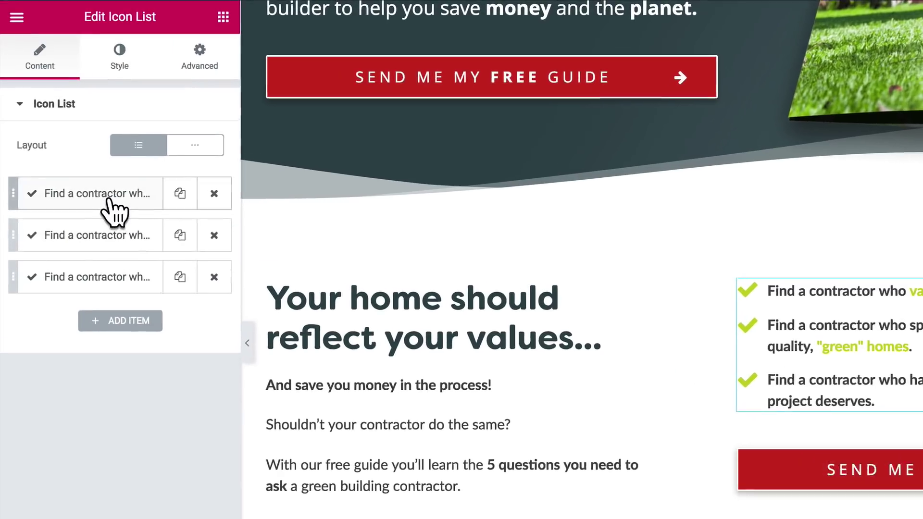
# Open the first checkmark list item and highlight the inline span style code in its text
pyautogui.click(111, 197)
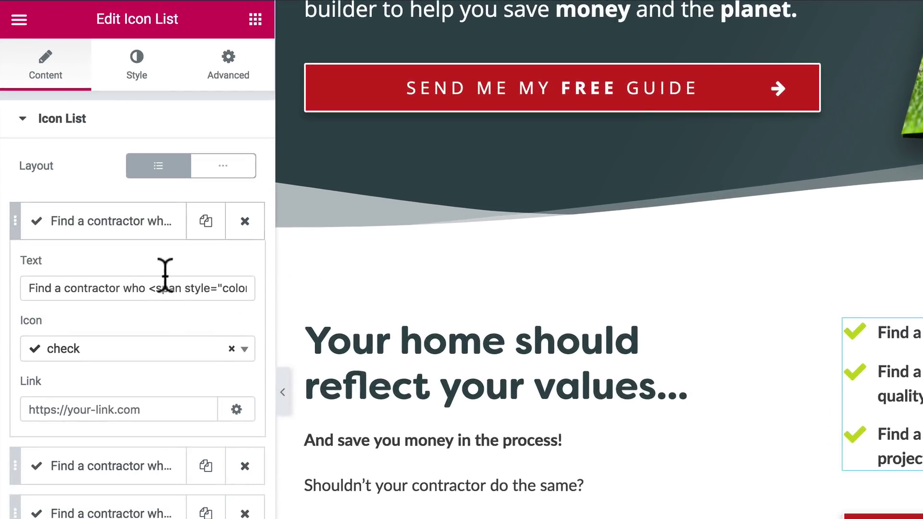
pyautogui.moveTo(149, 288); pyautogui.dragTo(185, 288)
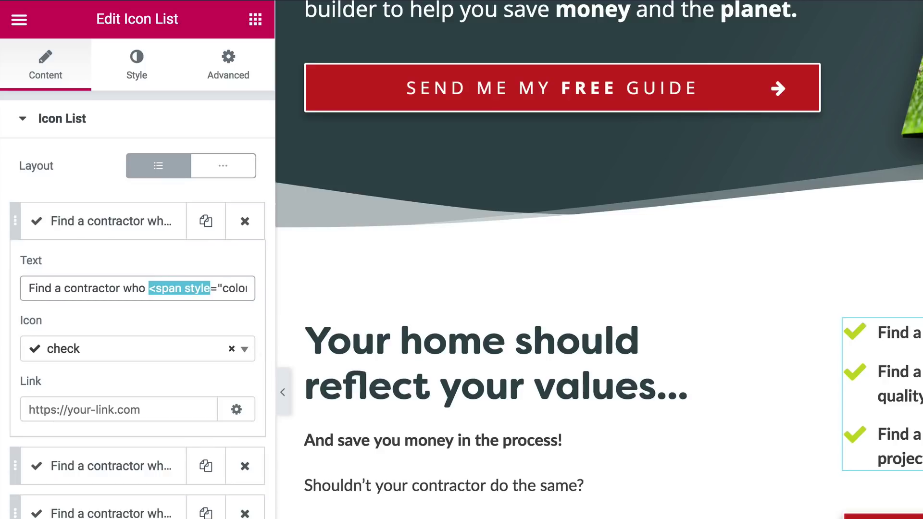
pyautogui.hotkey('alt', 'shift', 'Right')
pyautogui.hotkey('alt', 'shift', 'Right')
pyautogui.hotkey('ctrl', 'shift', 'Right')
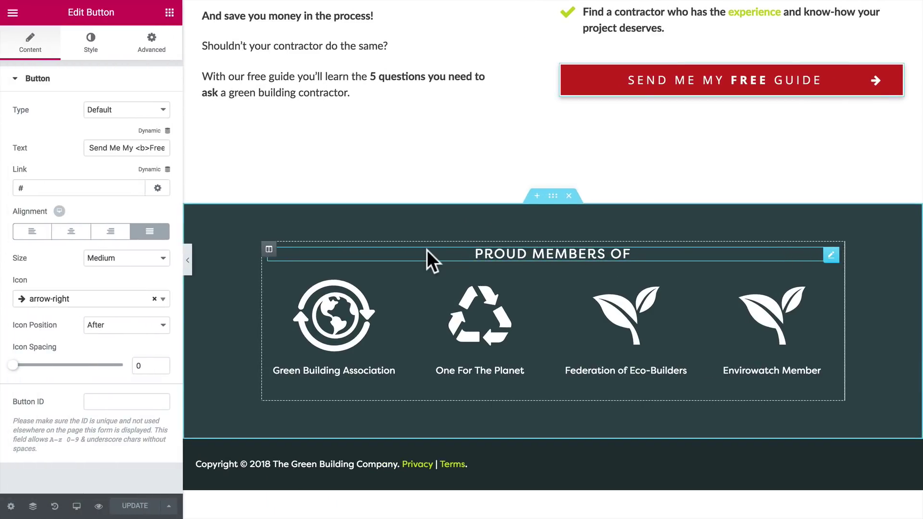
# Review the page from the hero through the checklist and Proud Members Of sections, then the testimonial and "Did you know?" blocks
pyautogui.scroll(10, 427, 250)
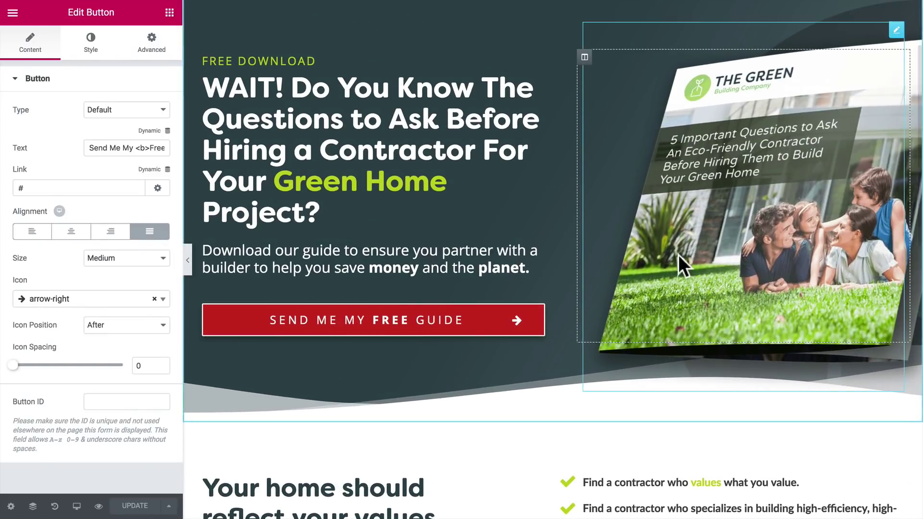
pyautogui.scroll(-8, 644, 303)
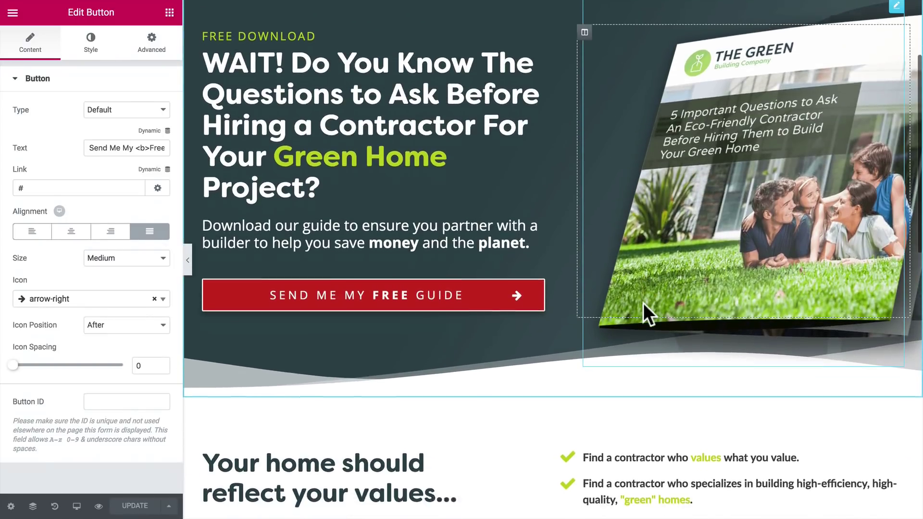
pyautogui.scroll(-1, 645, 320)
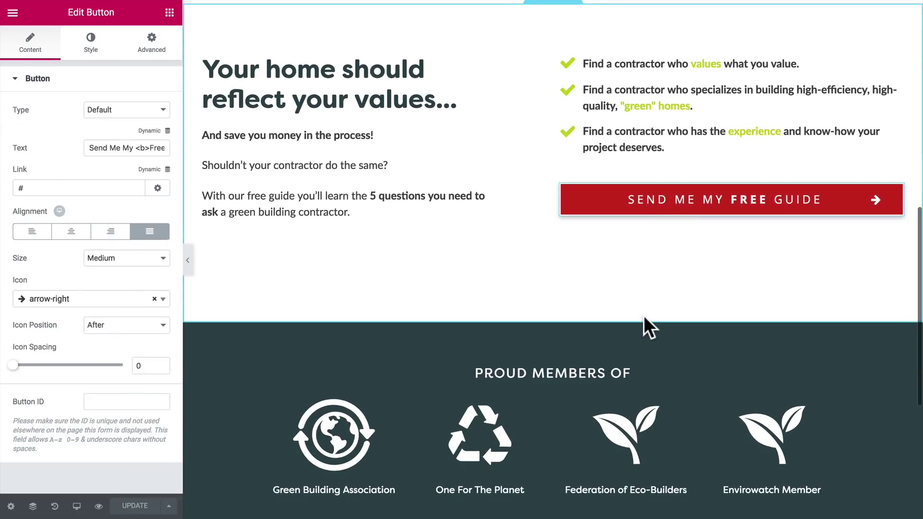
pyautogui.scroll(-1, 645, 323)
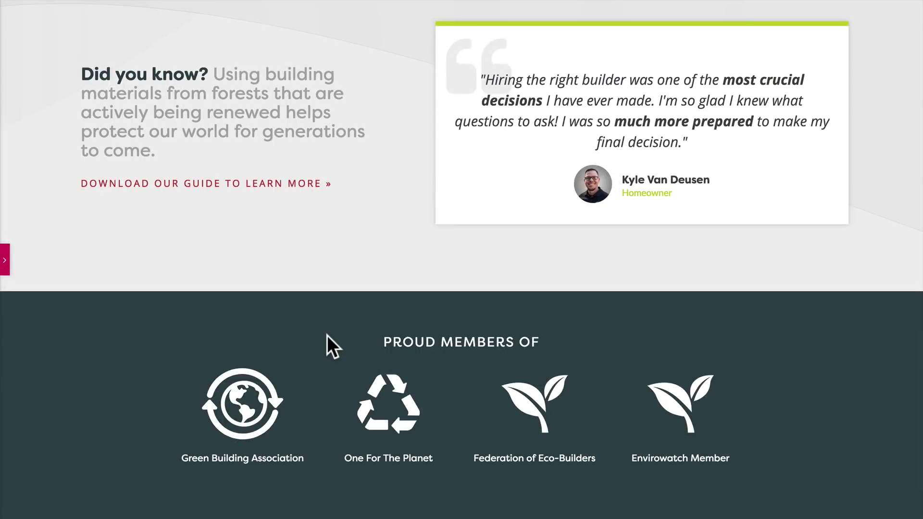
pyautogui.scroll(4, 328, 337)
pyautogui.scroll(2, 328, 336)
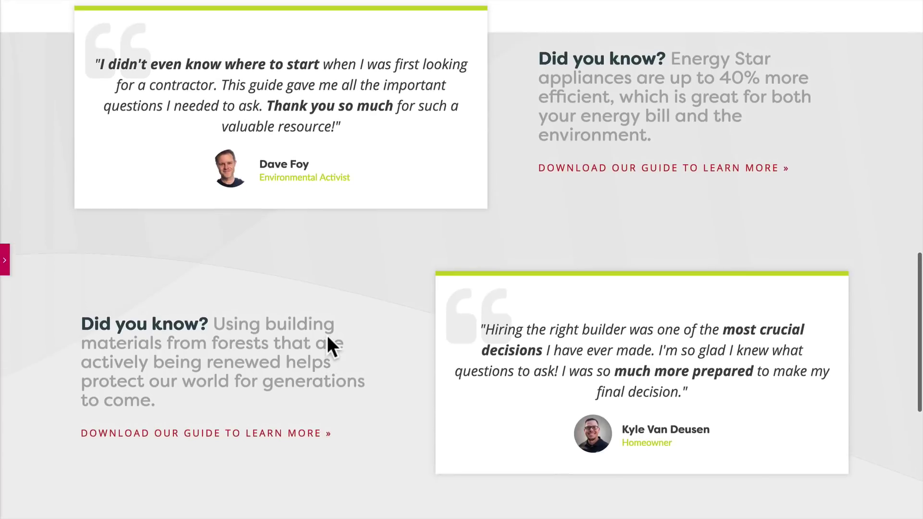